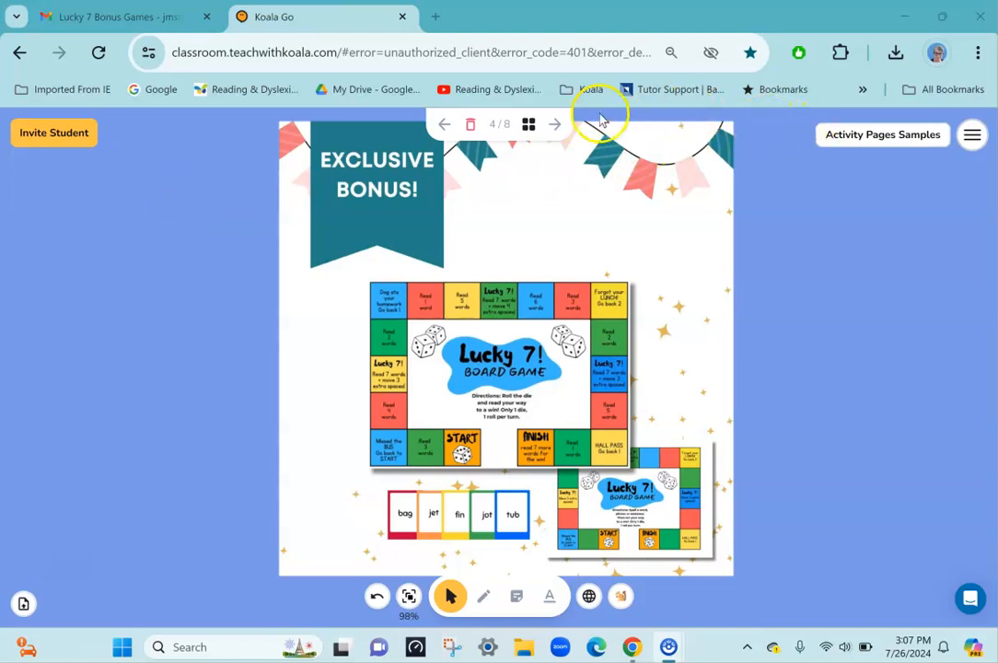
Advance the Koala Go whiteboard to page 5, and download Lucky 7 Reading & Spelling Gameboards.zip from the Gmail message into the 1Sample folder
click(554, 124)
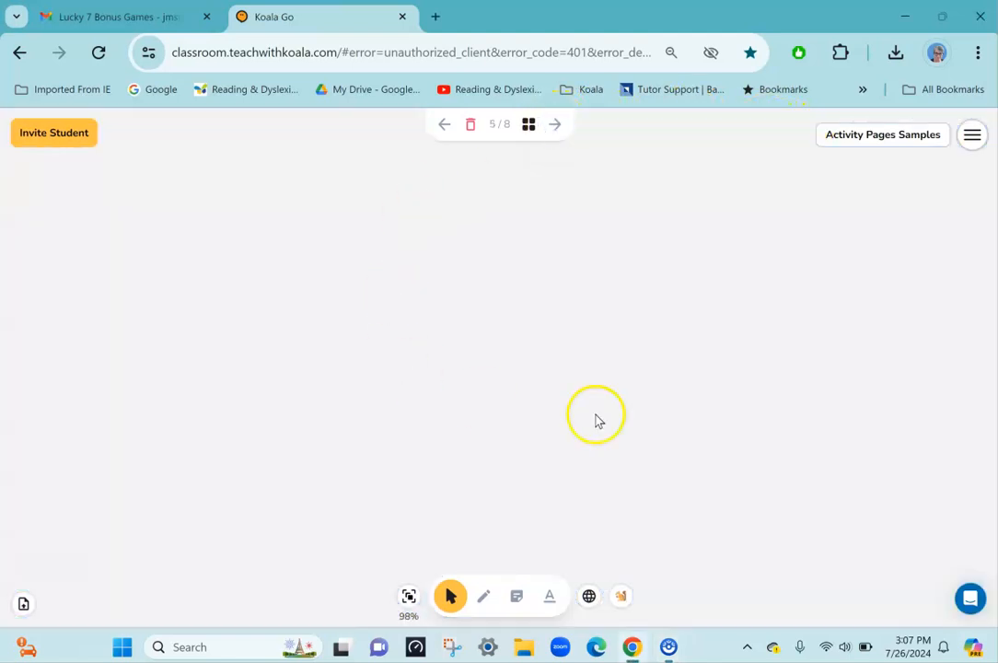
click(163, 20)
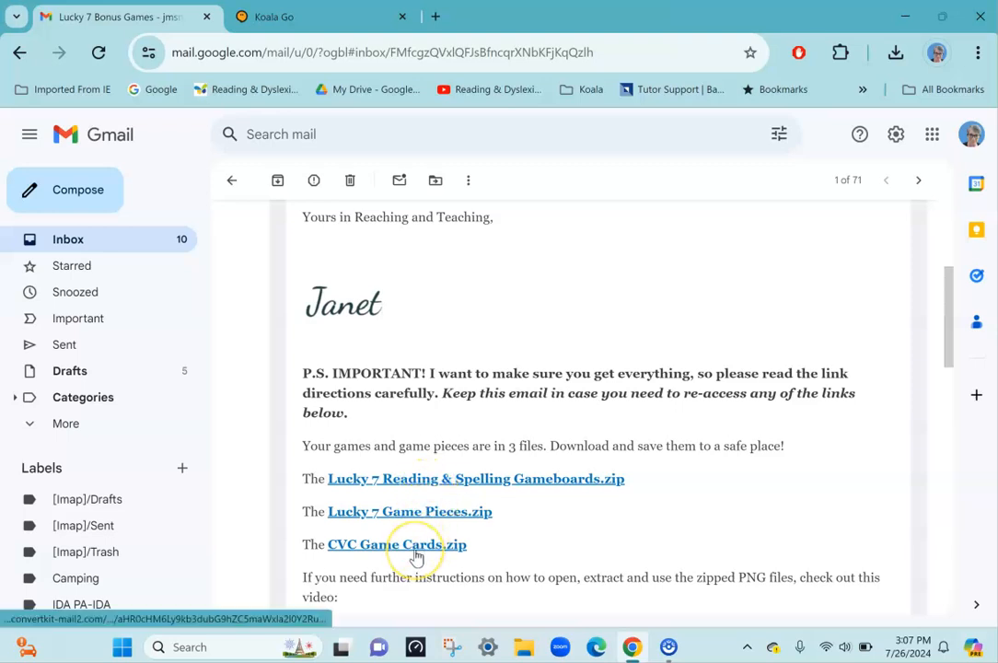
click(419, 481)
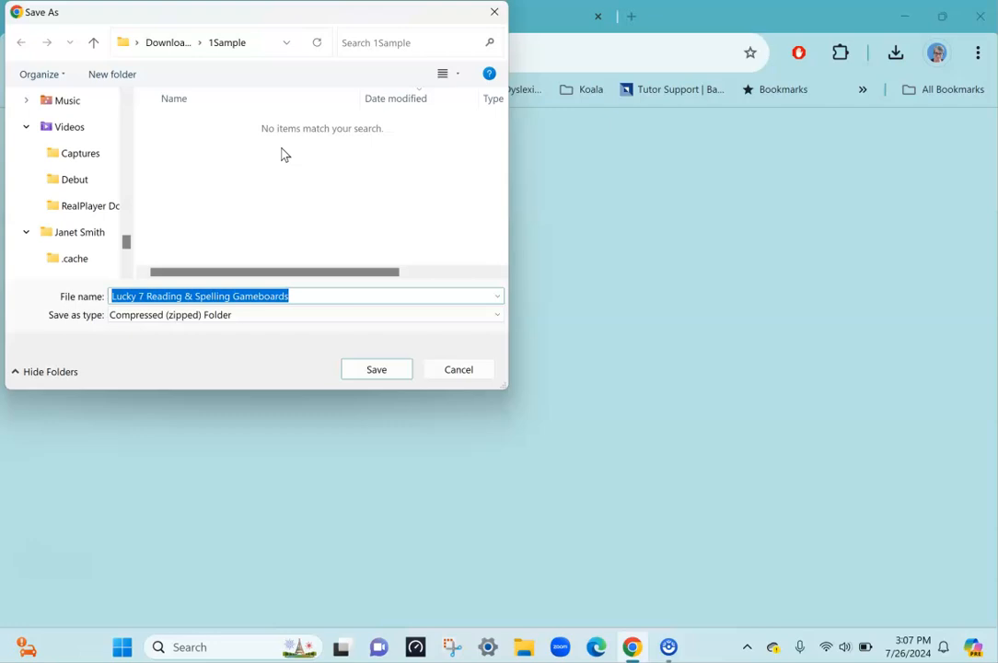
click(386, 369)
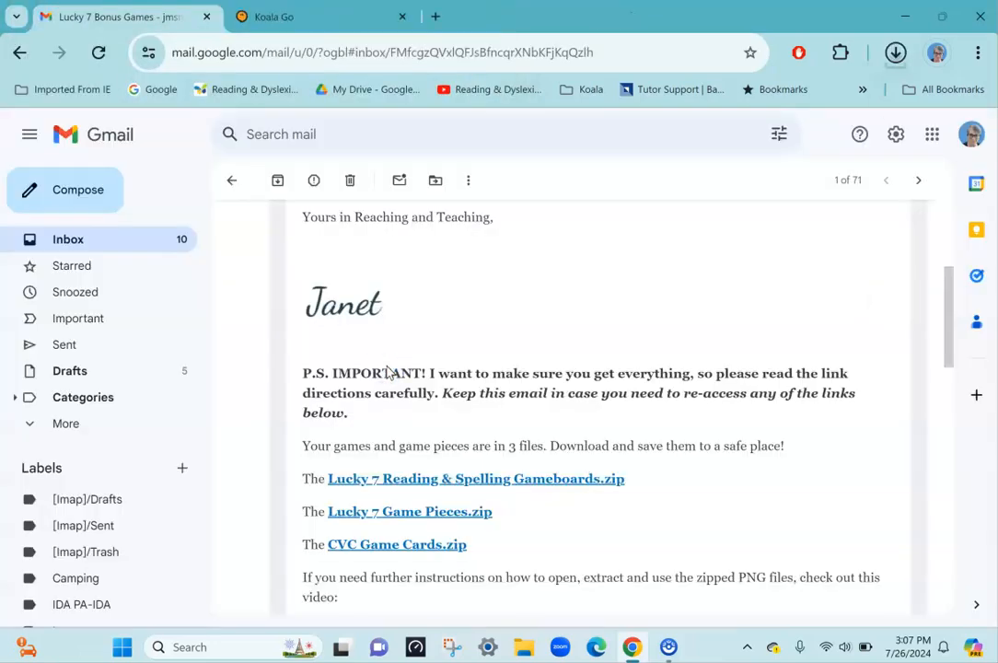
Download Lucky 7 Game Pieces.zip and CVC Game Cards.zip from the email into the 1Sample folder
click(405, 511)
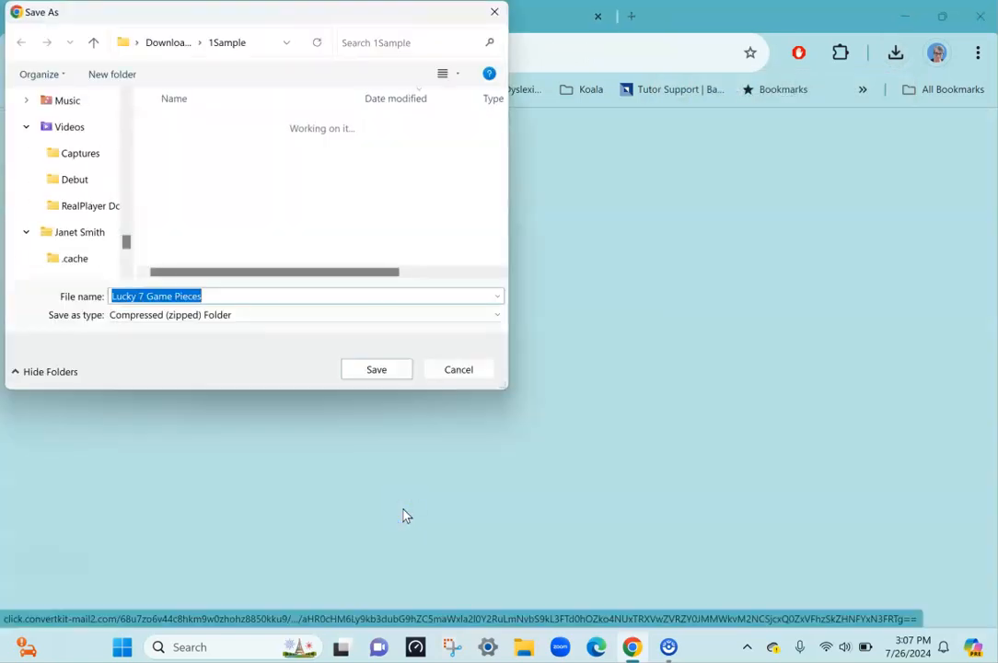
click(377, 369)
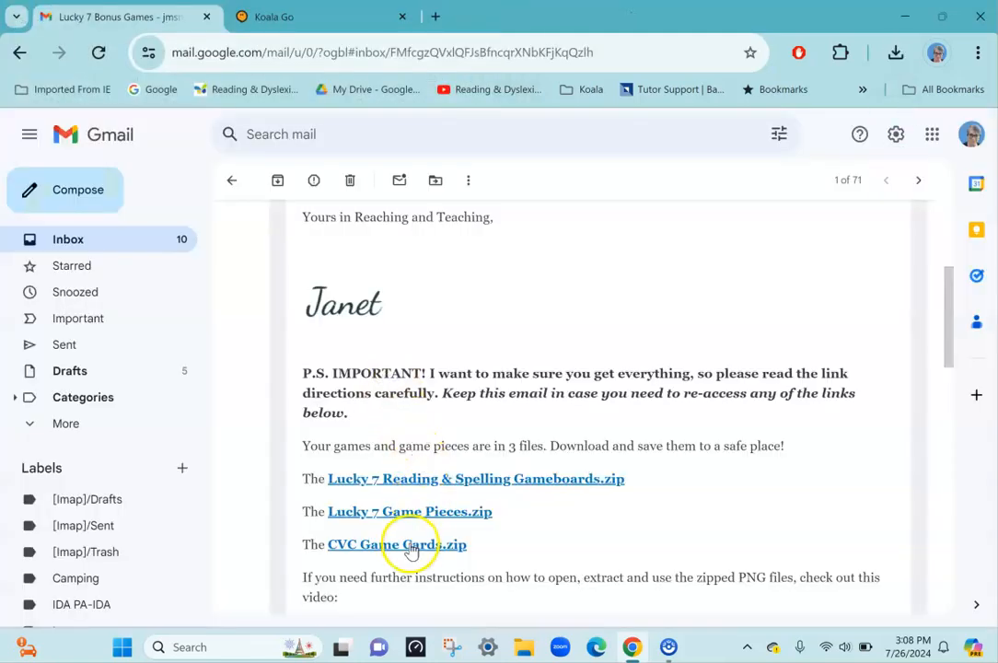
click(410, 546)
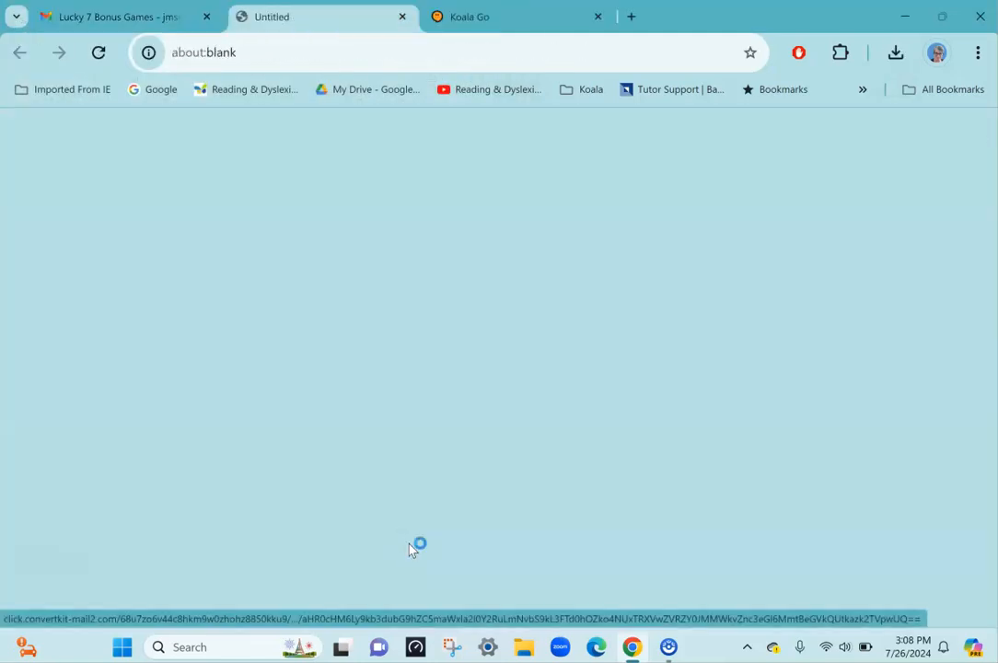
click(374, 370)
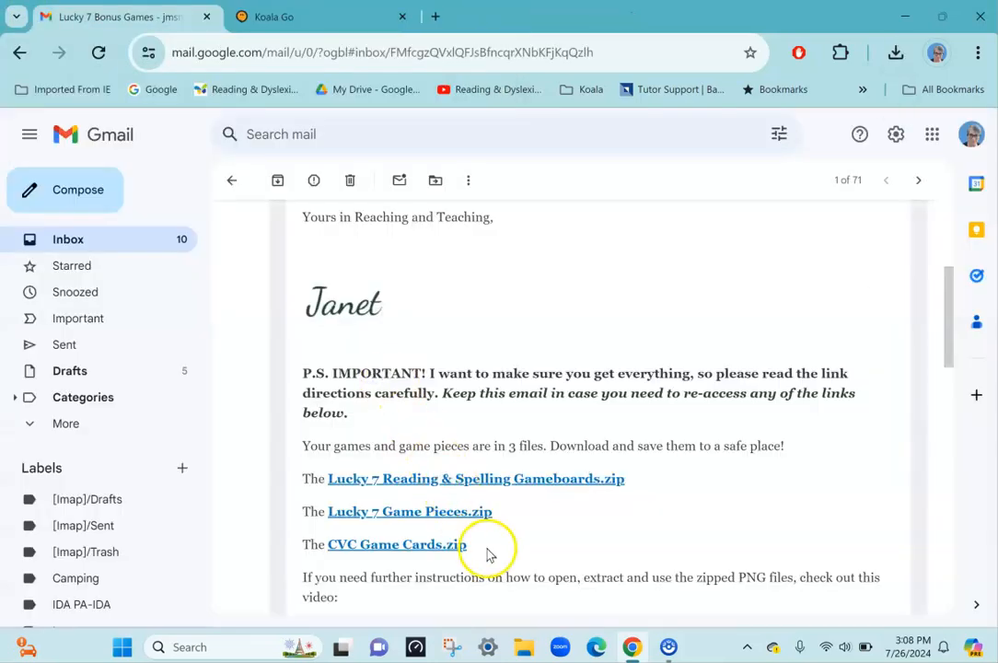
In File Explorer, extract the newly downloaded Lucky 7 Reading & Spelling Gameboards zip to its default destination and show the extracted files as large icons
click(269, 19)
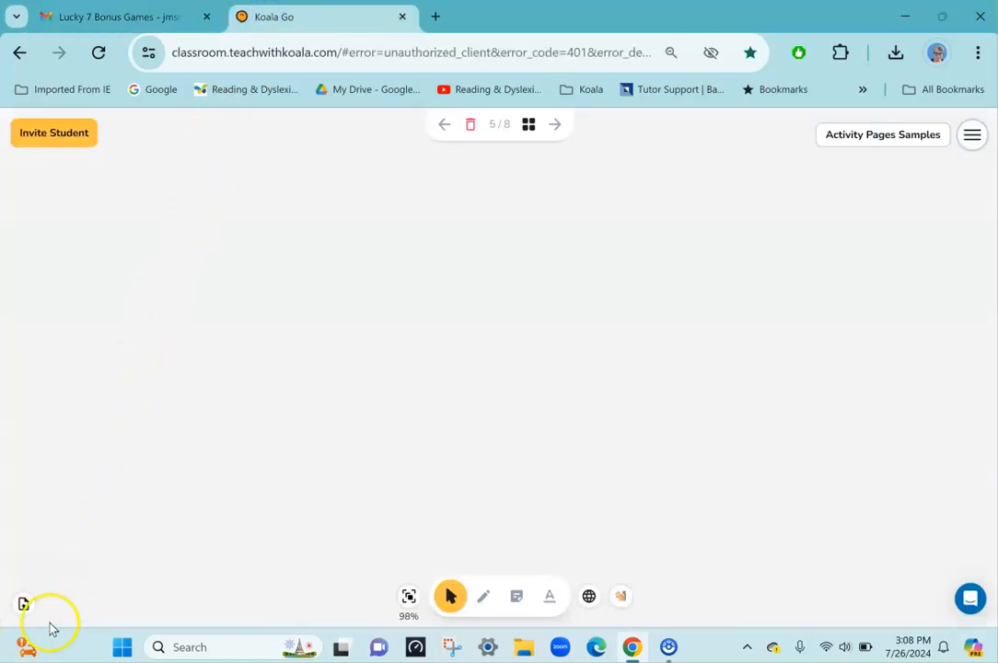
click(523, 650)
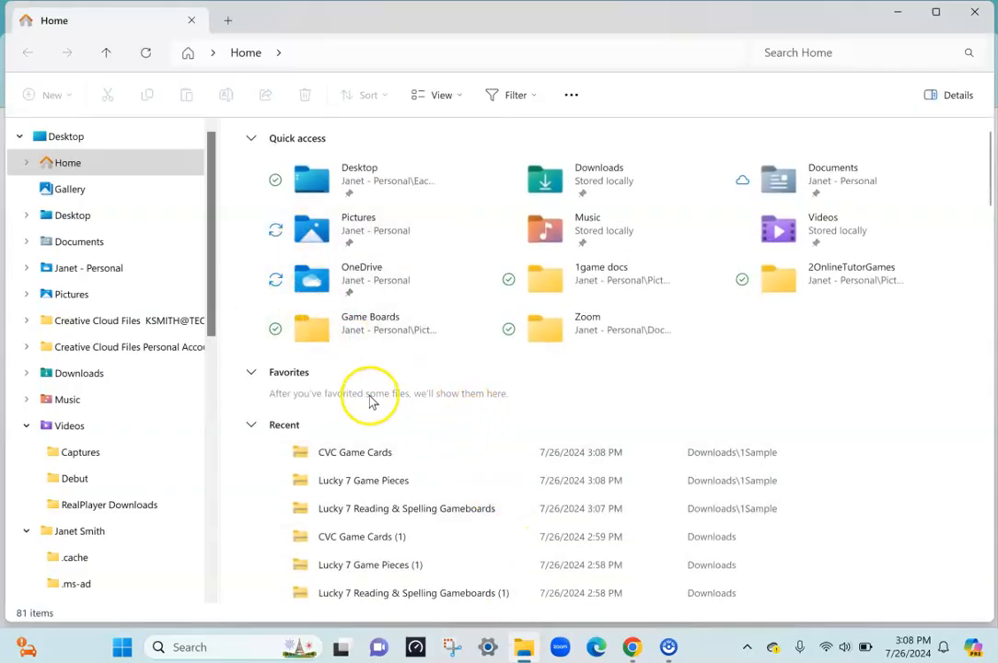
double_click(373, 509)
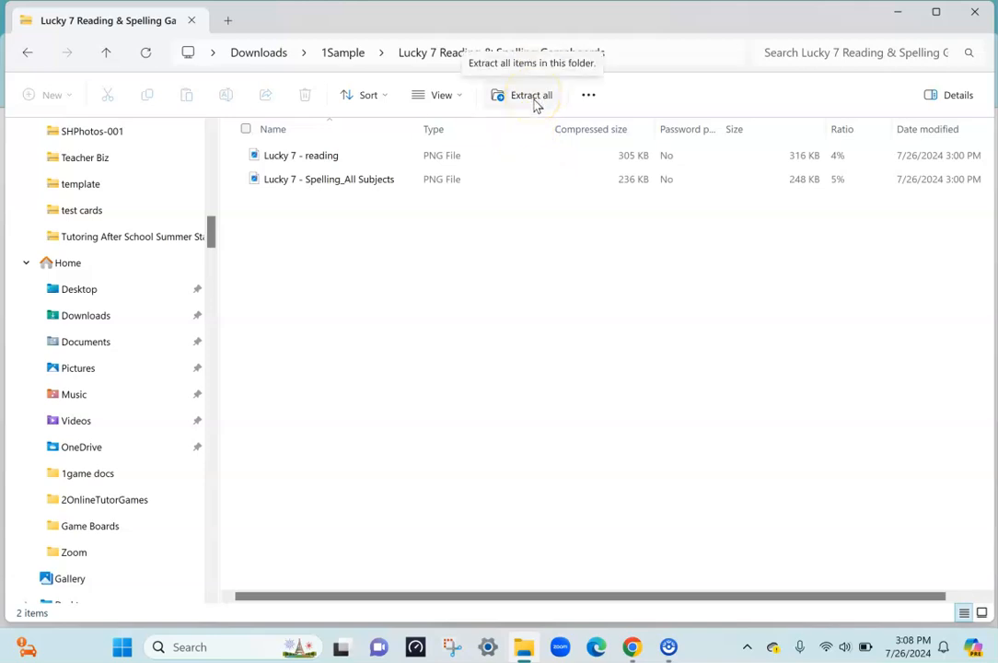
click(531, 96)
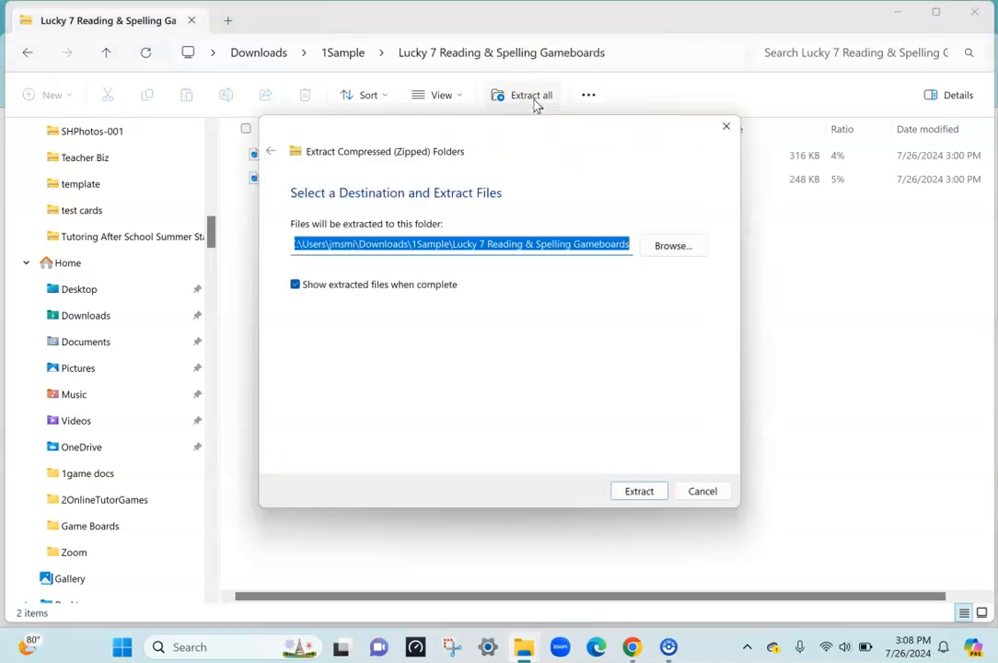
click(640, 491)
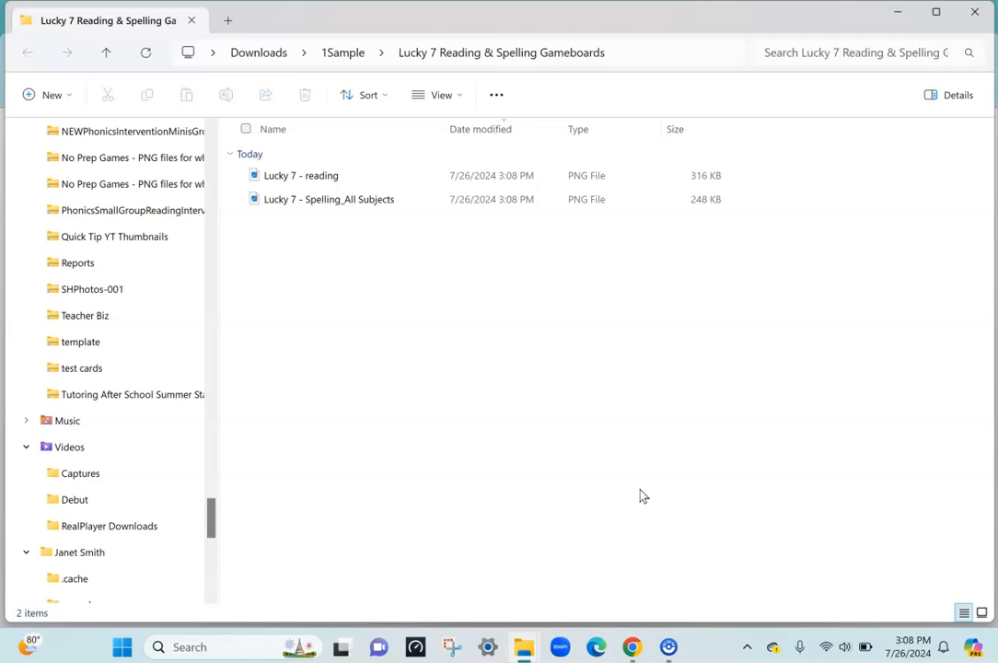
click(429, 98)
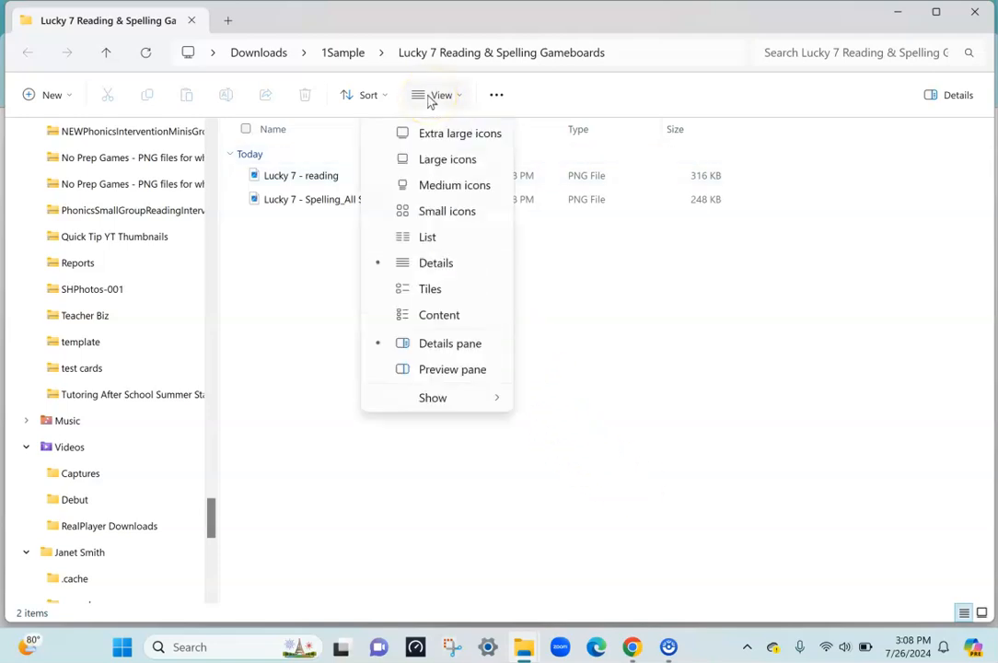
click(438, 161)
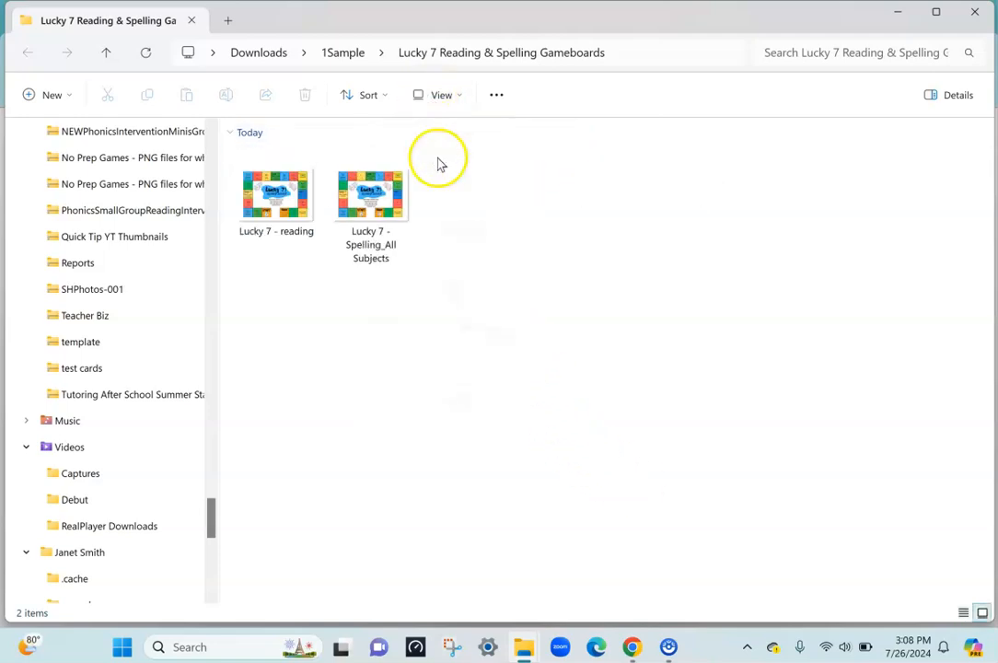
Extract the Lucky 7 Game Pieces zip from the 1Sample folder to its default destination and show its files as large icons
click(342, 52)
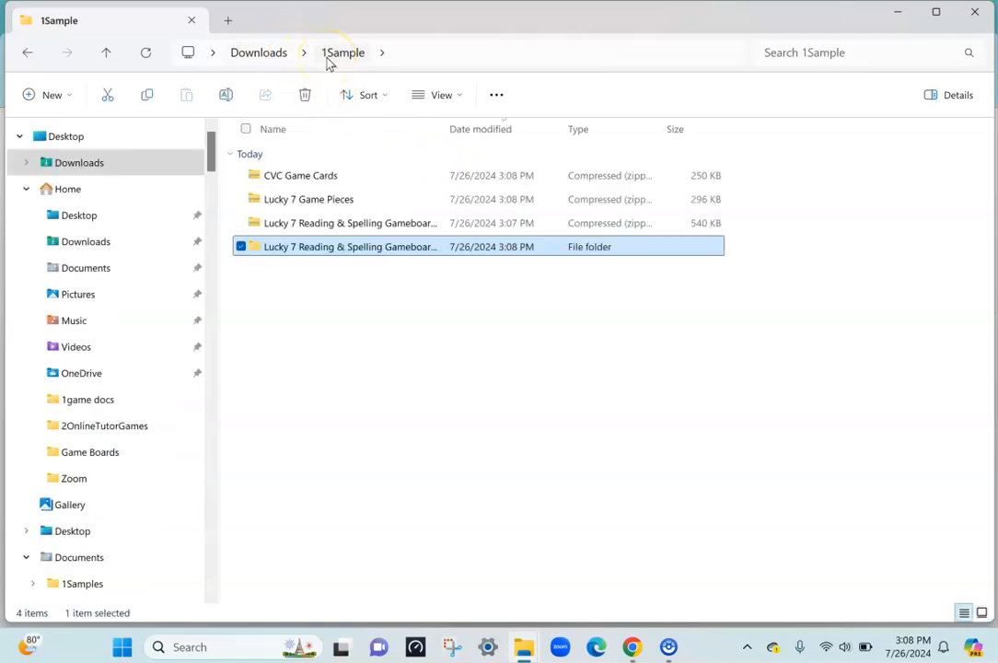
click(322, 208)
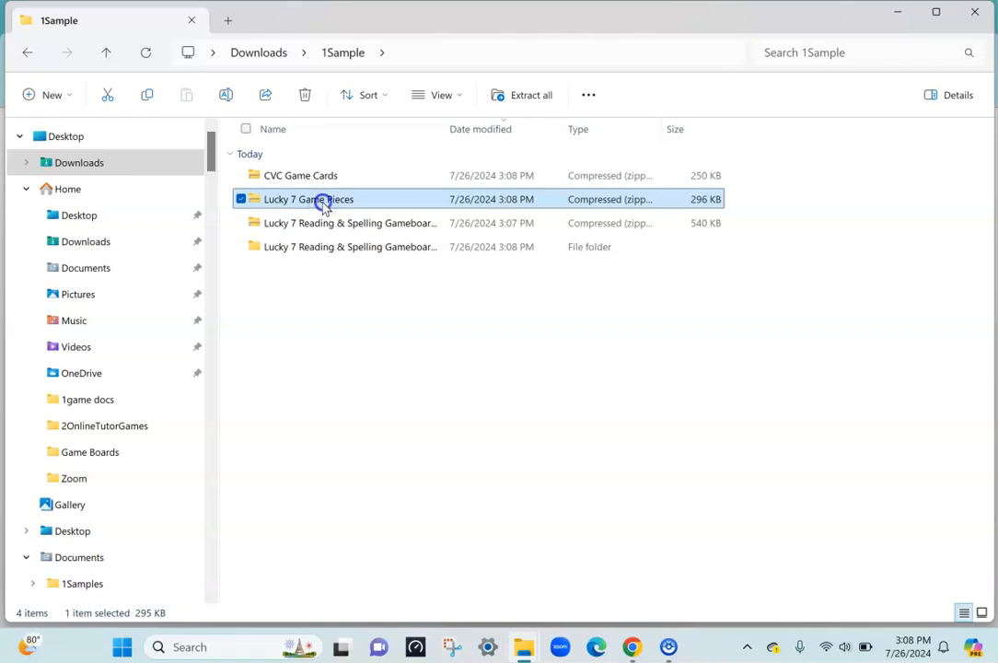
double_click(322, 208)
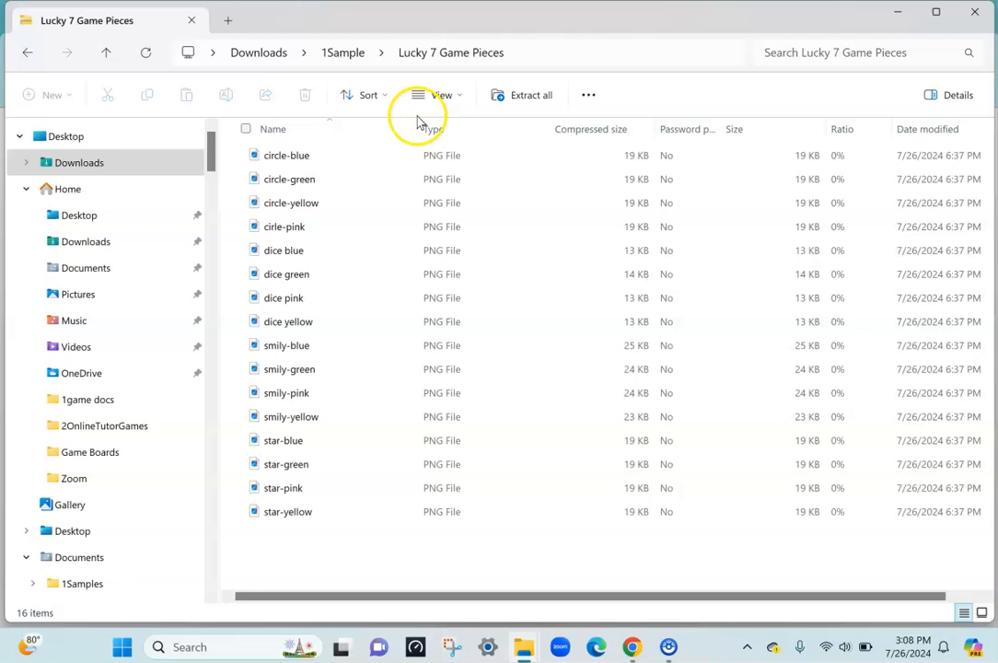
click(524, 109)
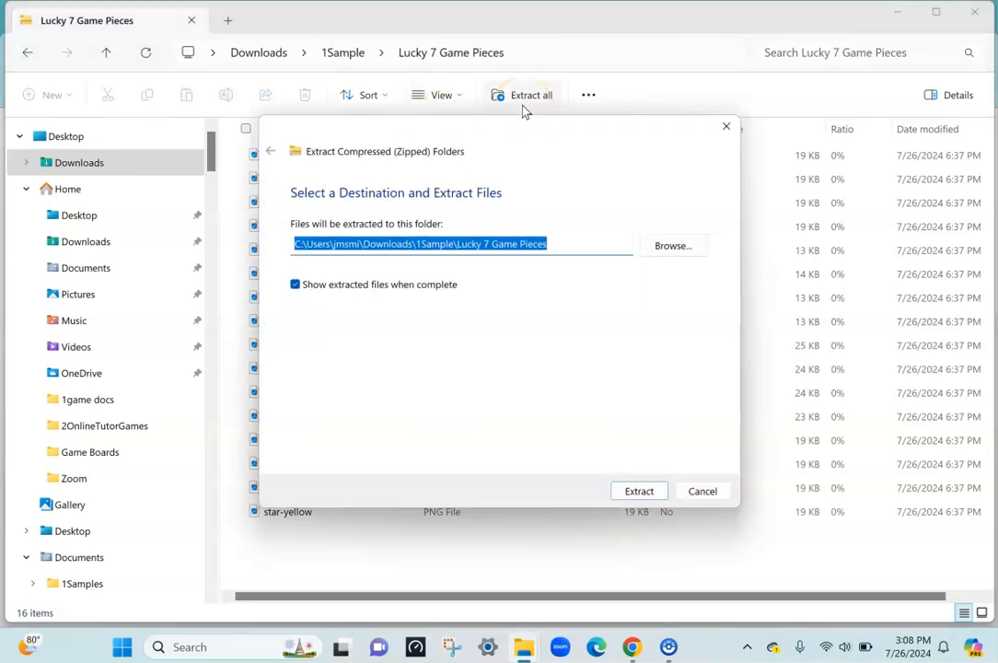
click(653, 493)
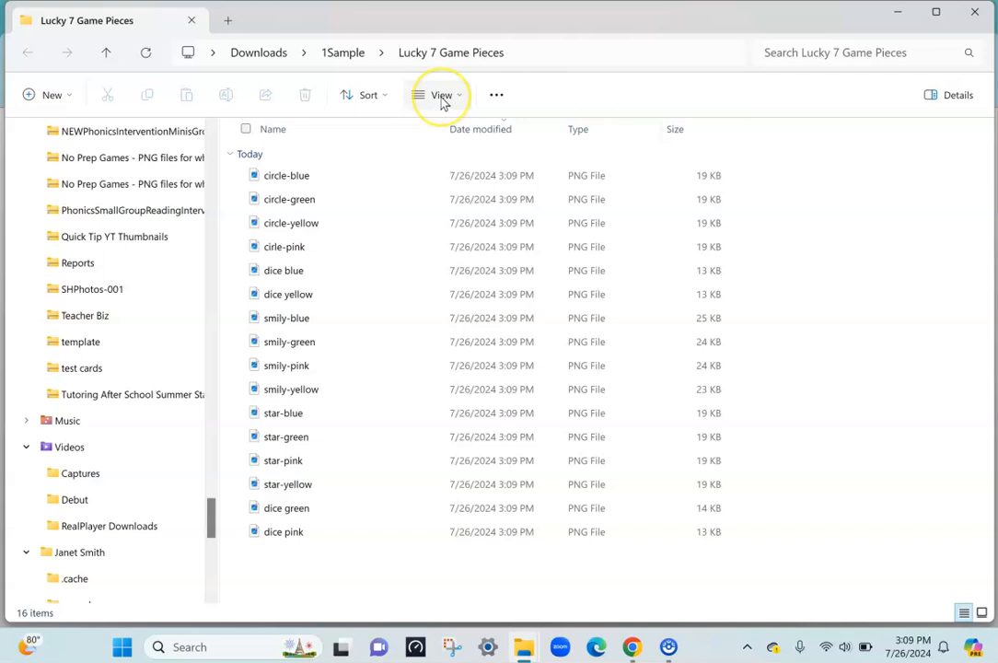
click(442, 99)
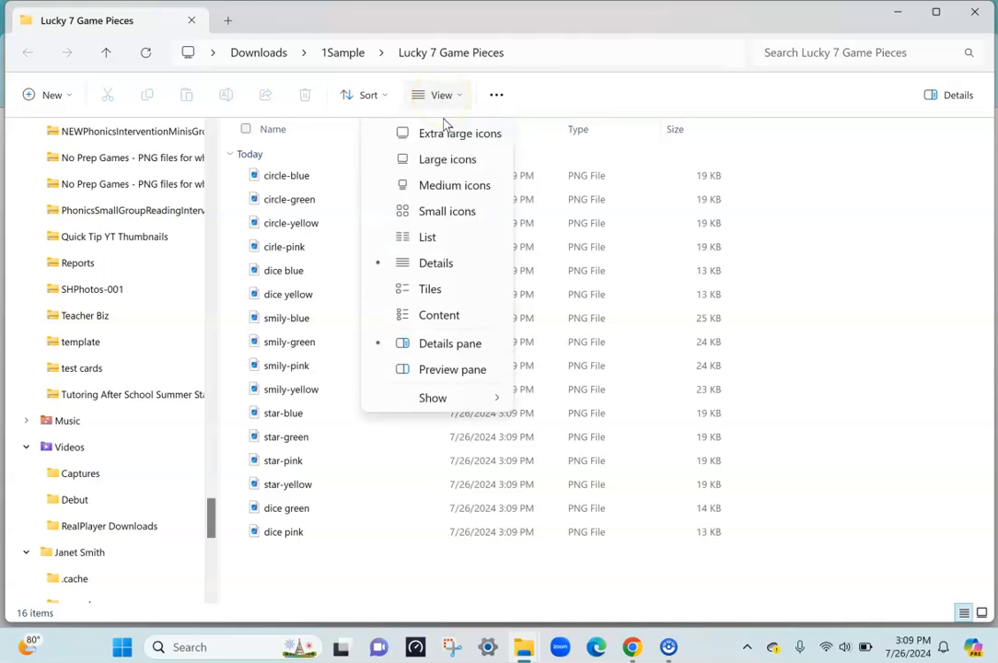
click(447, 160)
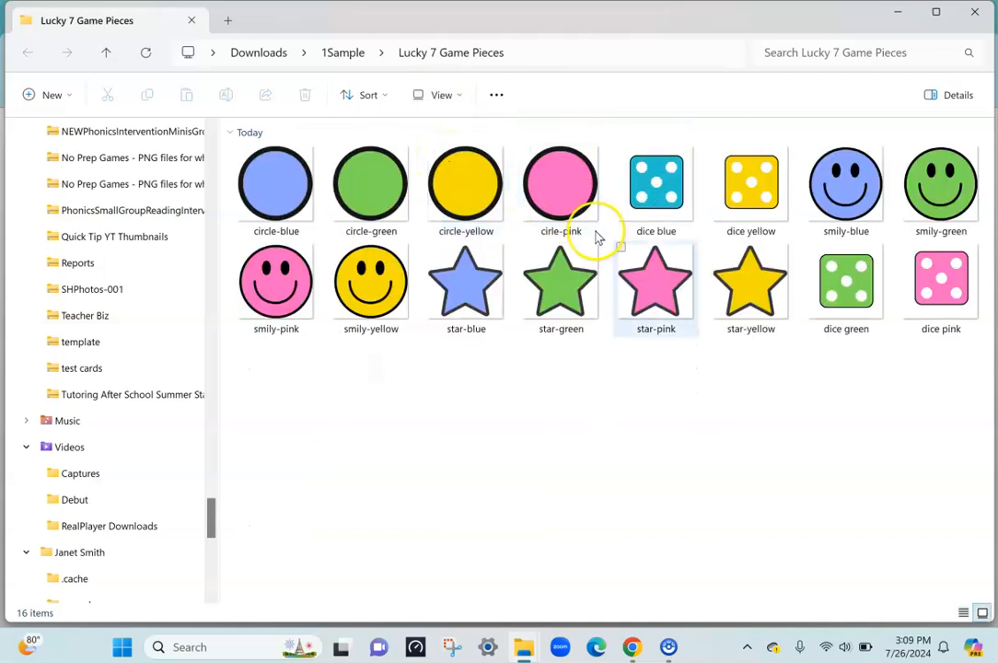
Extract the CVC Game Cards zip from the 1Sample folder to its default destination and show its files as large icons
click(327, 57)
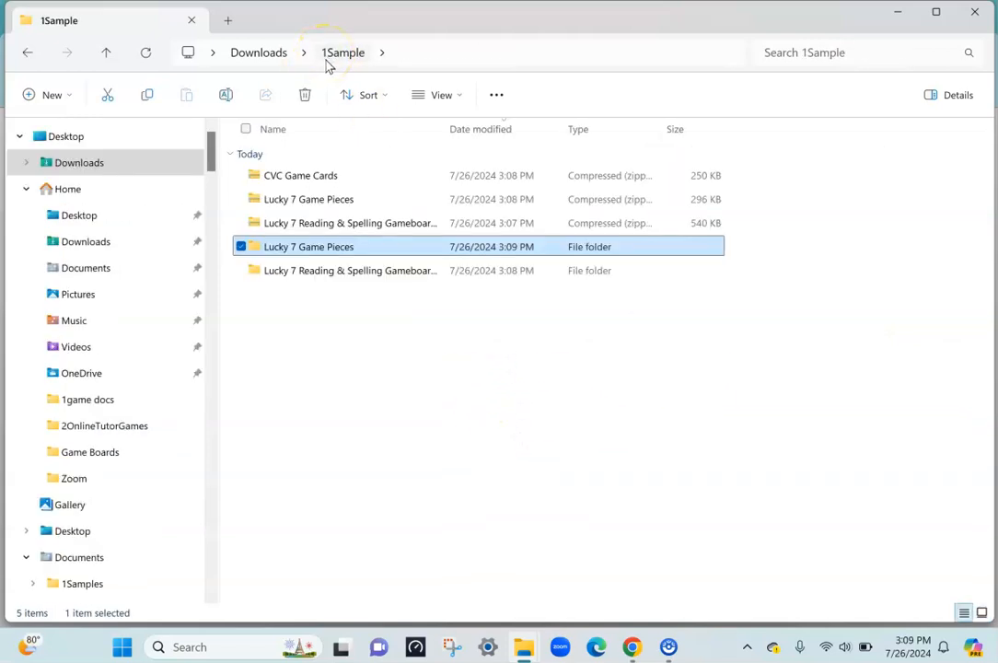
double_click(327, 176)
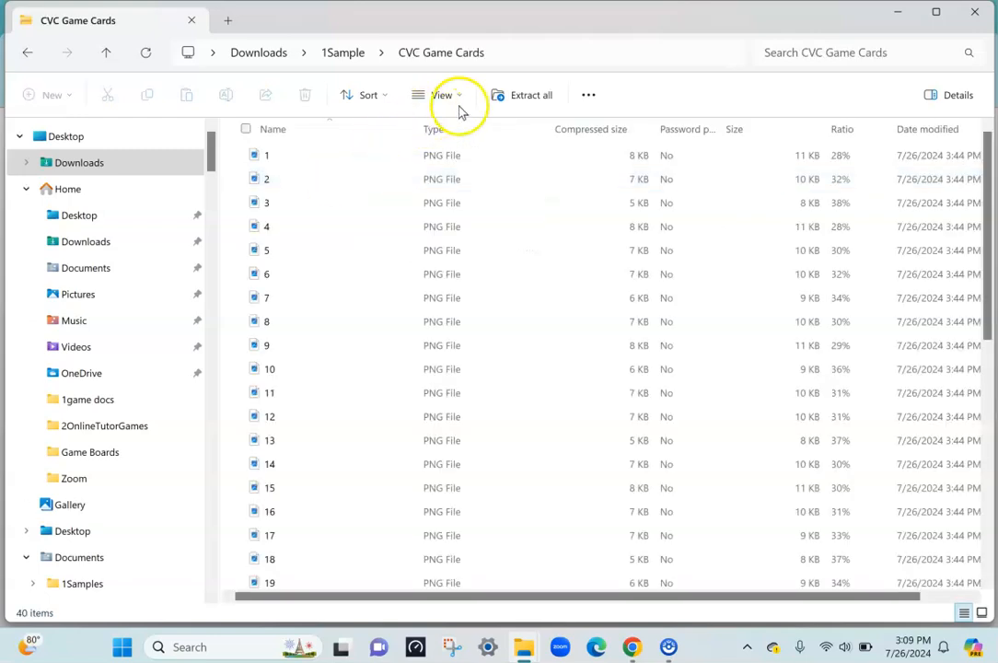
click(545, 95)
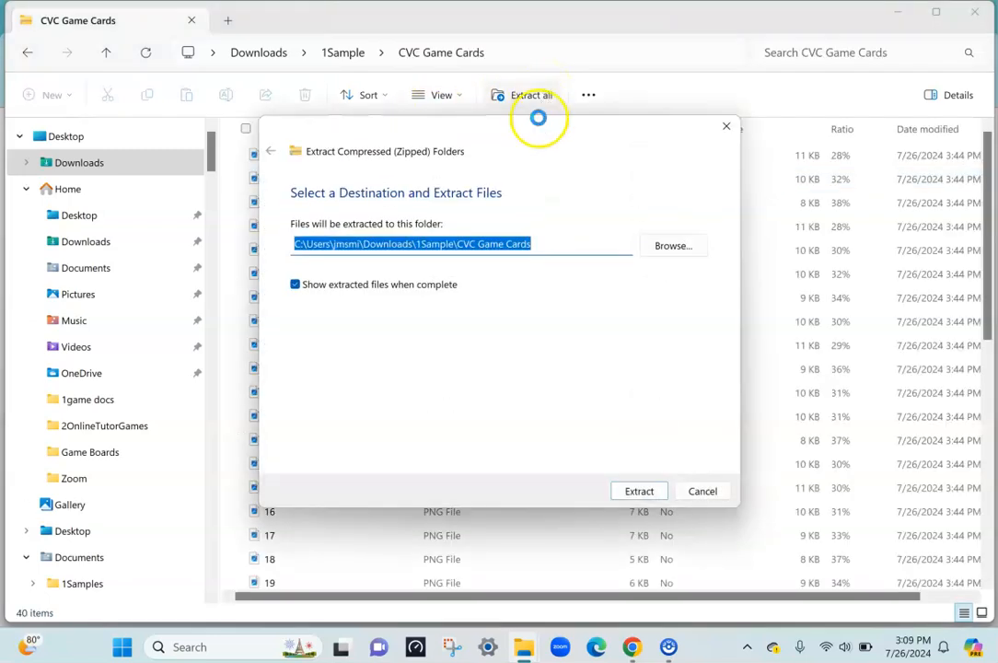
click(640, 490)
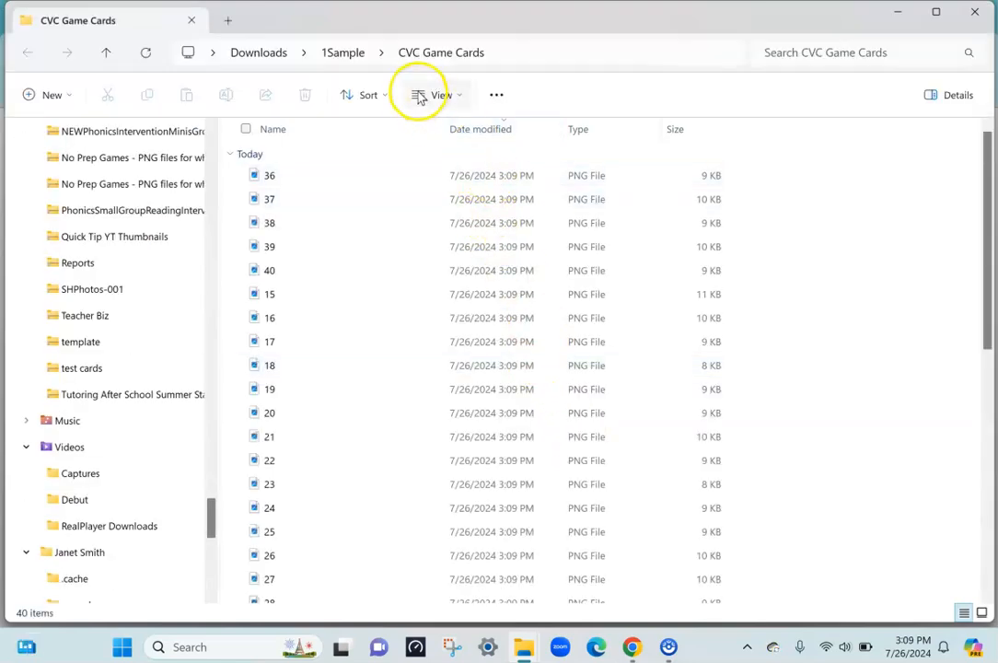
click(429, 95)
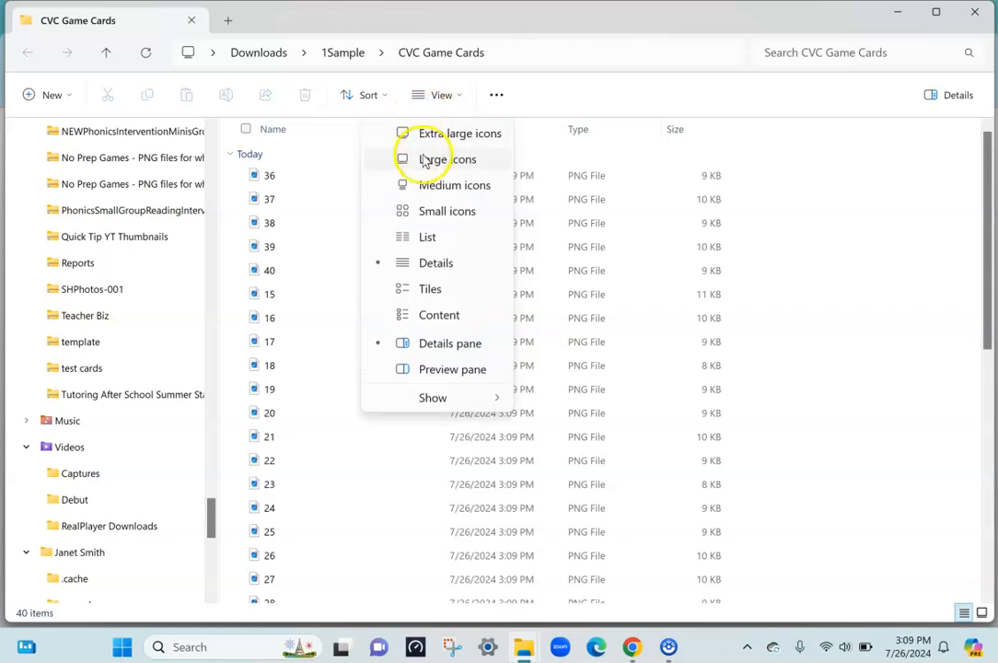
click(429, 164)
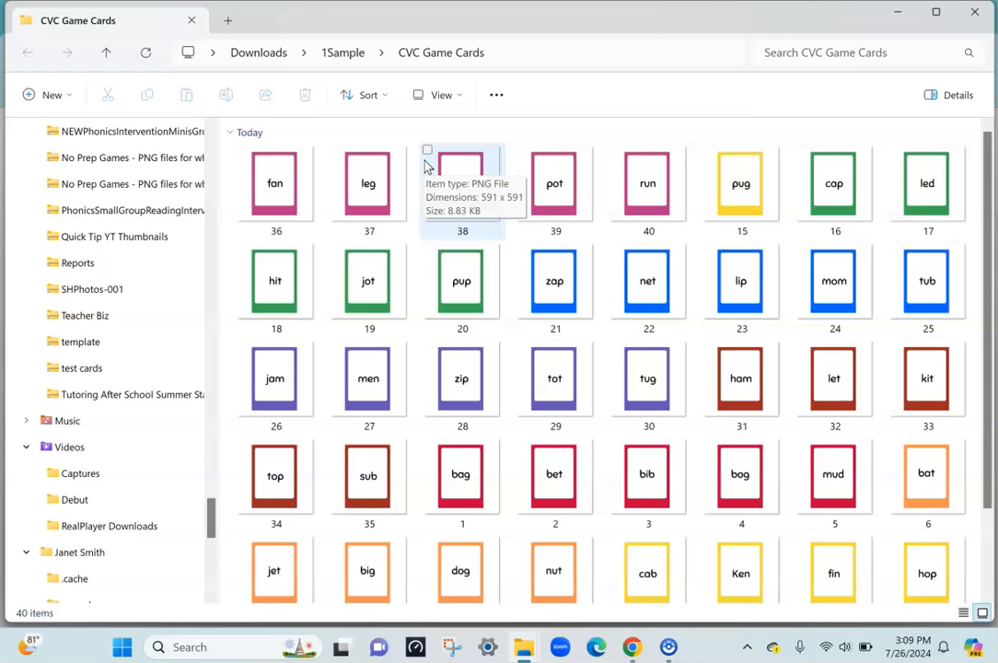
Go back to the 1Sample folder and minimize File Explorer to return to the Koala Go whiteboard
click(337, 64)
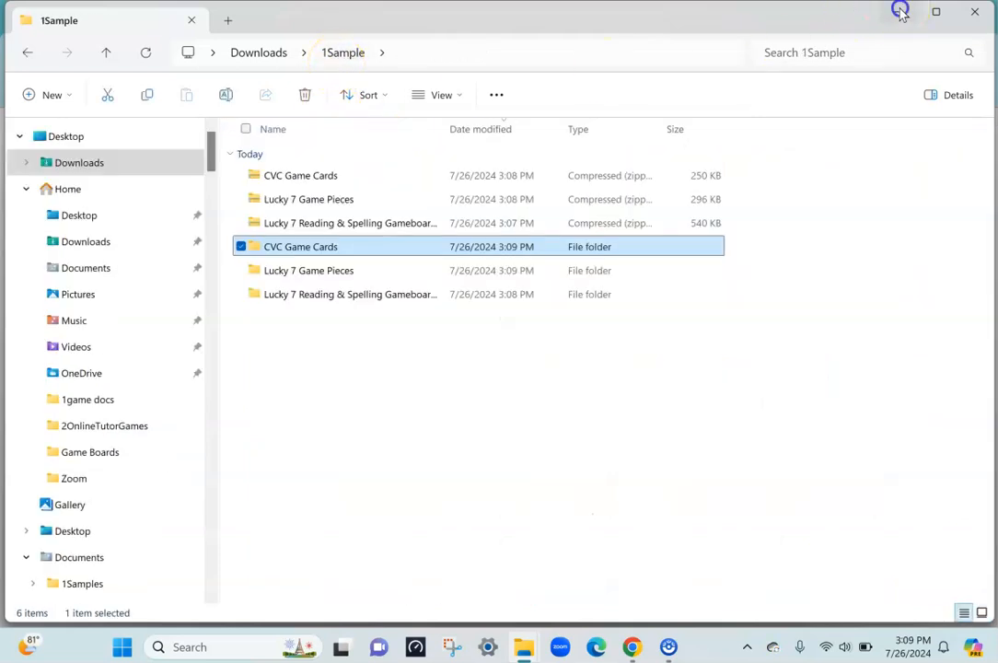
click(900, 11)
click(900, 11)
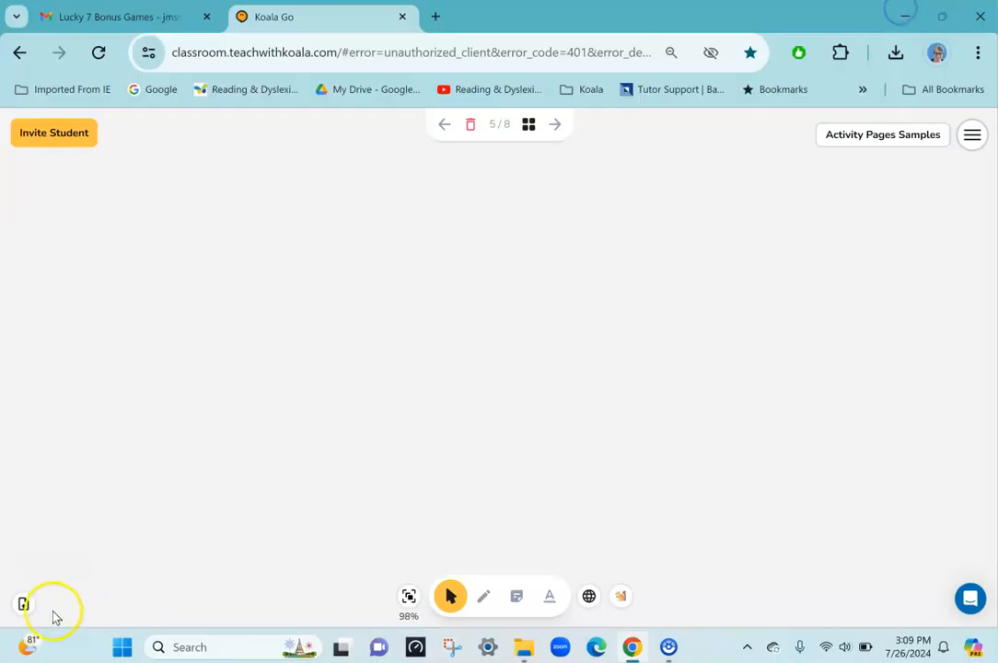
Upload the Lucky 7 - reading and Lucky 7 - Spelling_All Subjects images from the extracted gameboards folder in 1Sample to the whiteboard
click(29, 603)
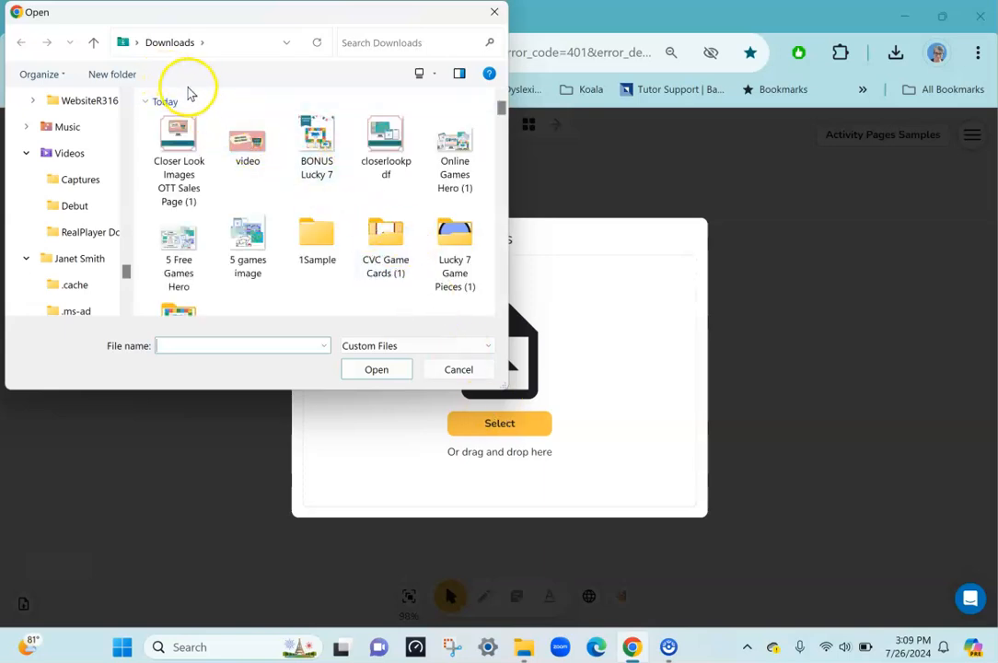
double_click(327, 242)
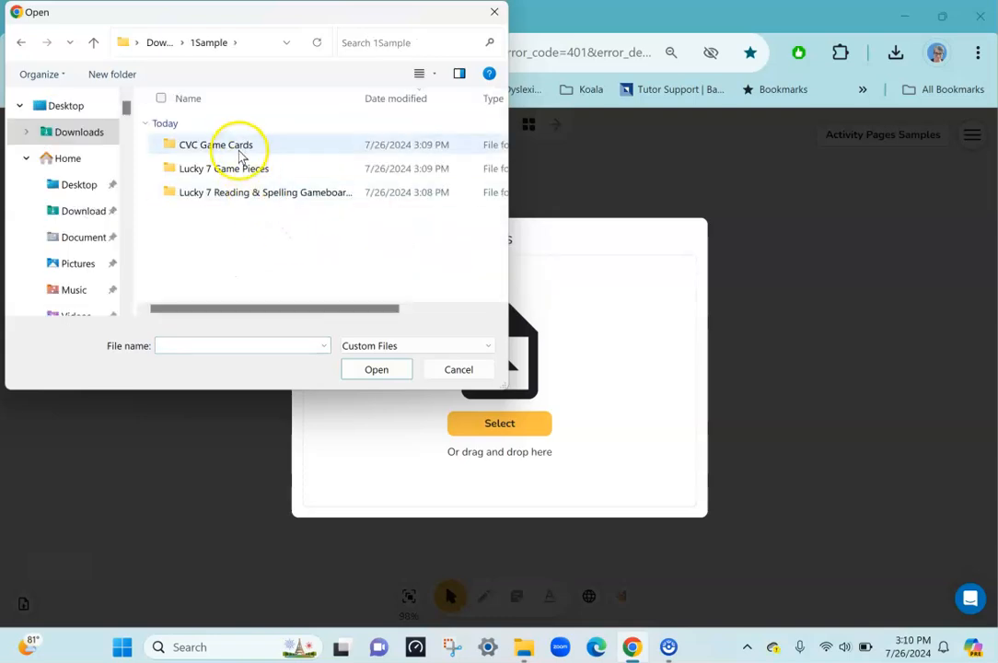
double_click(263, 196)
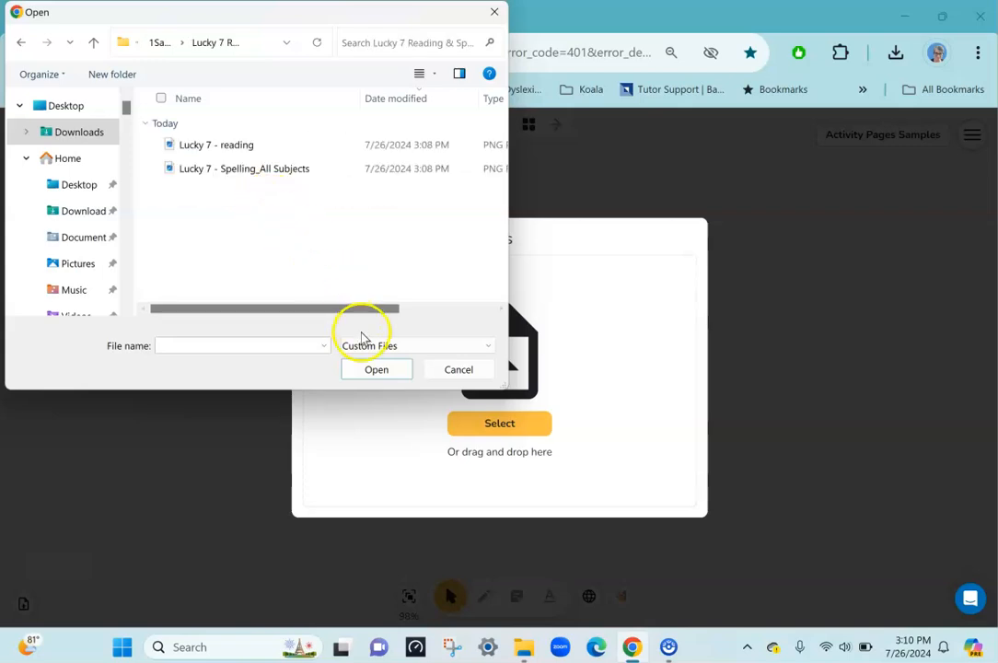
click(158, 146)
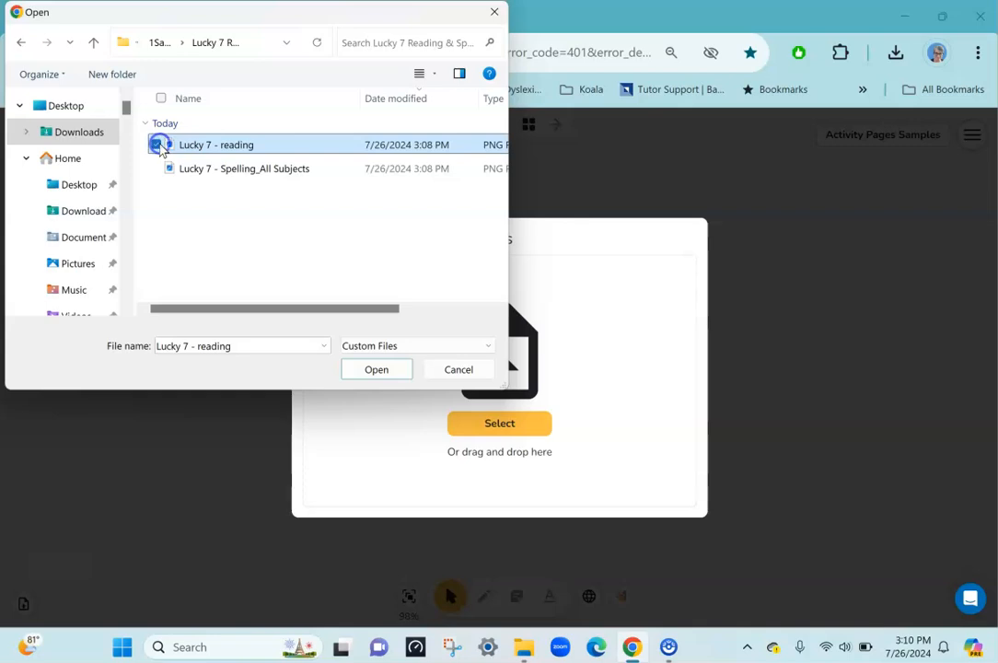
click(159, 170)
key(Return)
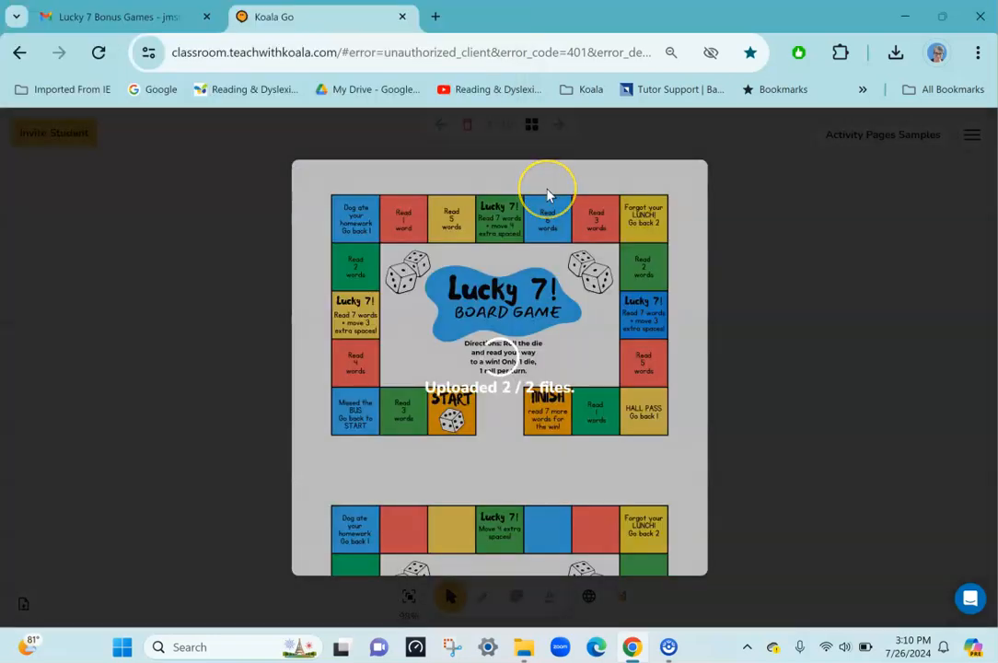
Go back from the uploaded spelling gameboard slide to the Lucky 7 reading gameboard on slide 9
click(559, 126)
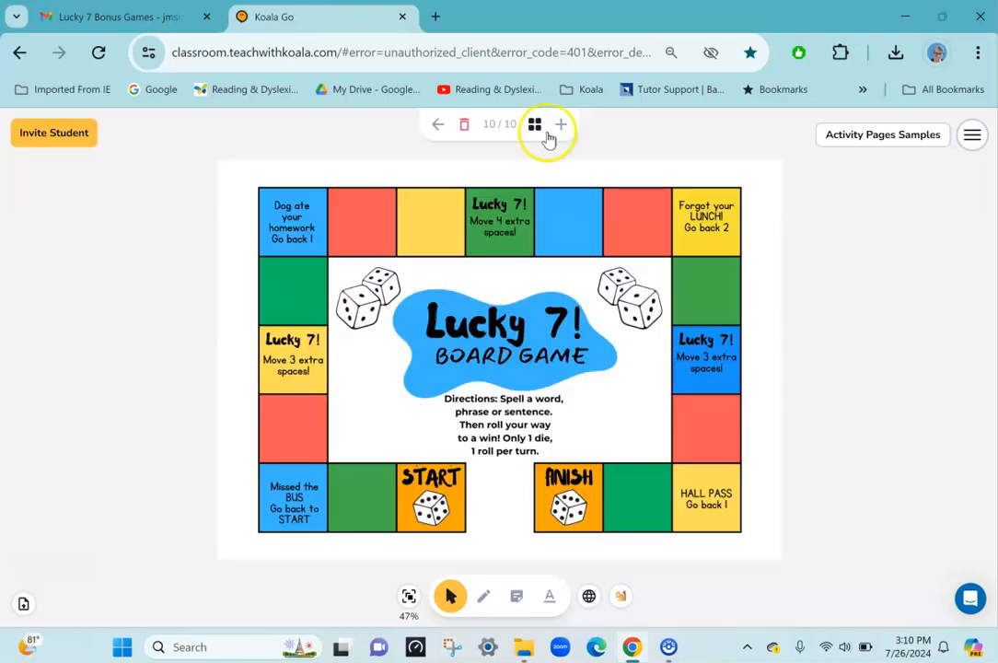
click(439, 126)
click(497, 299)
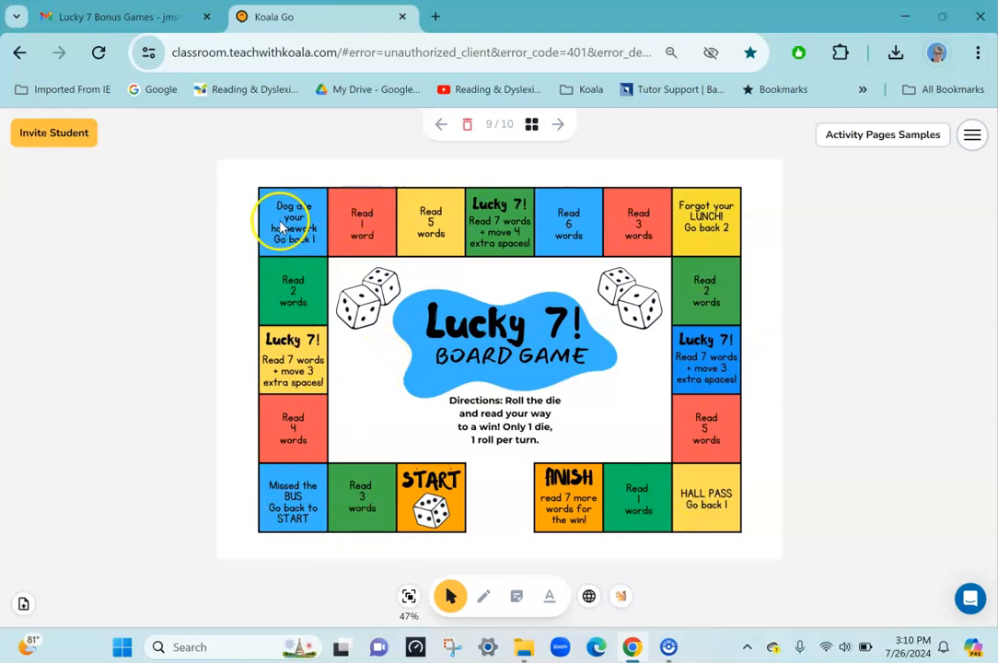
Start a new upload, browse to the Lucky 7 Game Pieces folder in 1Sample, and display its files with thumbnails
click(22, 605)
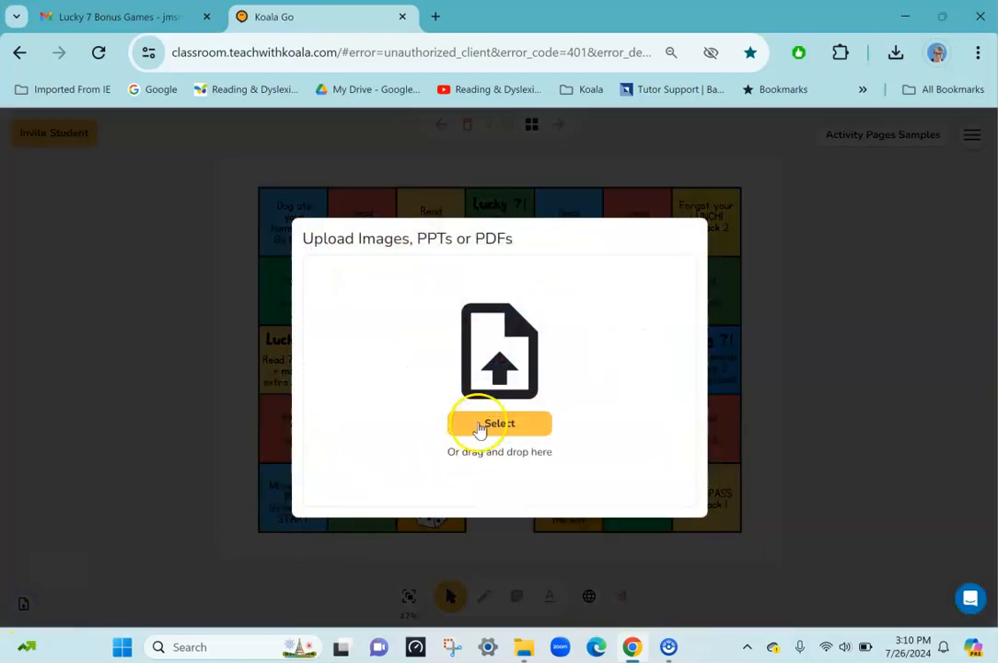
click(479, 426)
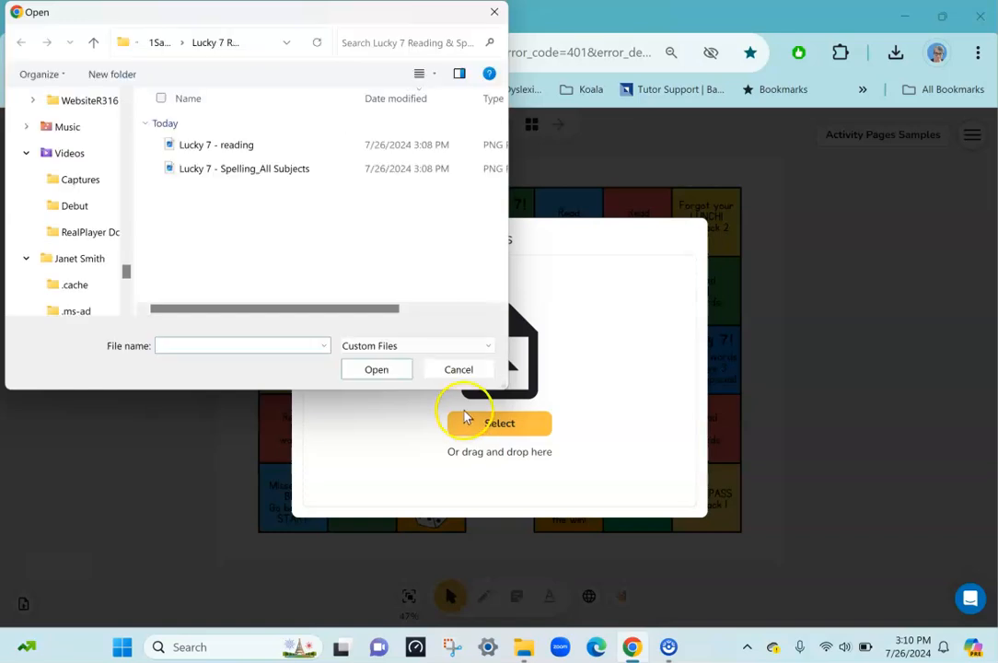
click(162, 44)
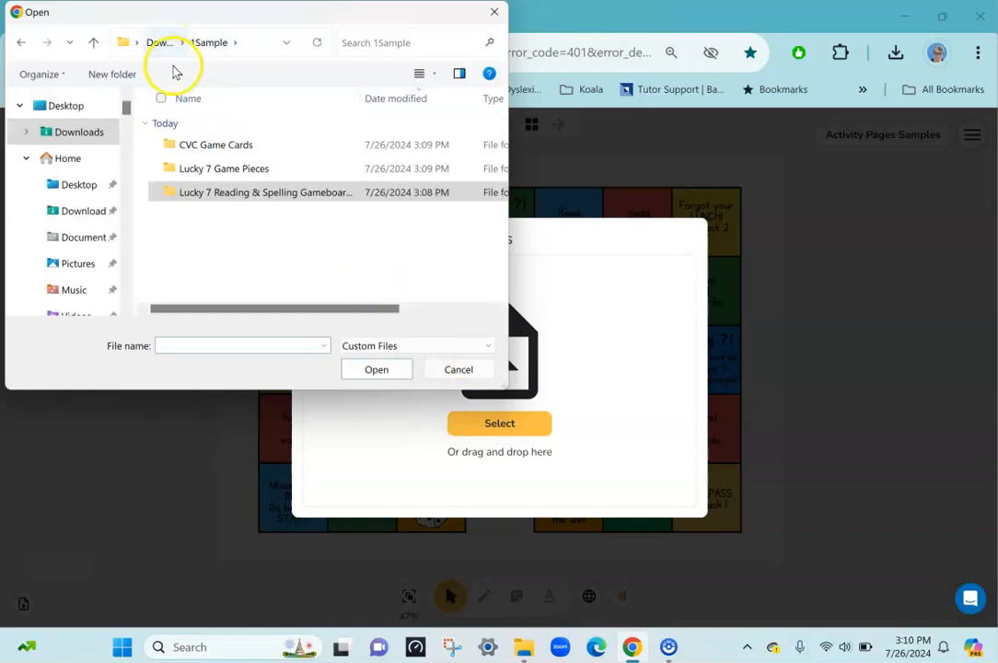
double_click(234, 172)
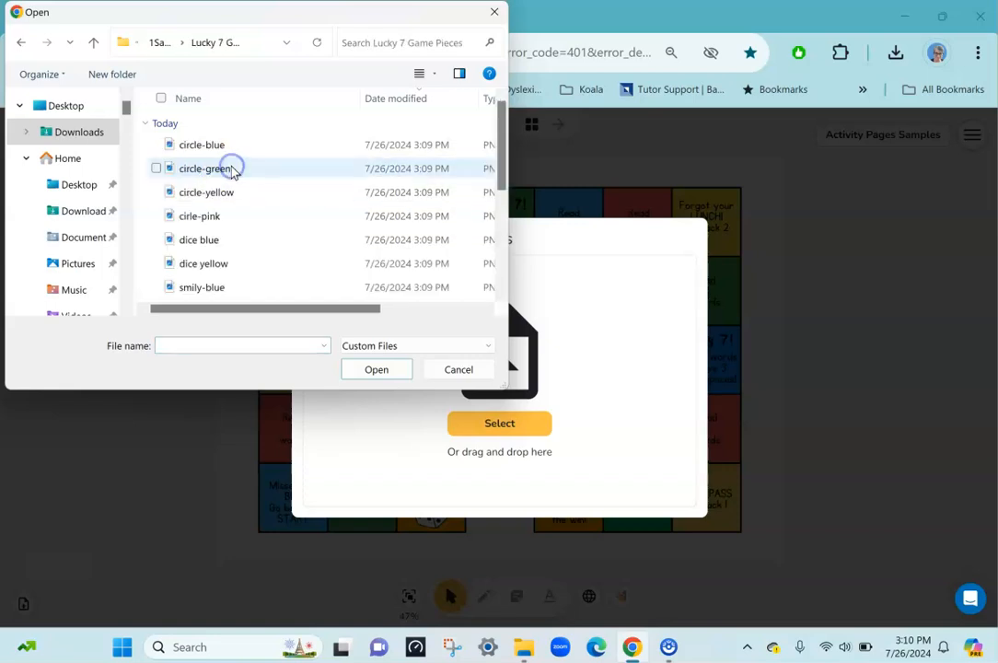
click(162, 99)
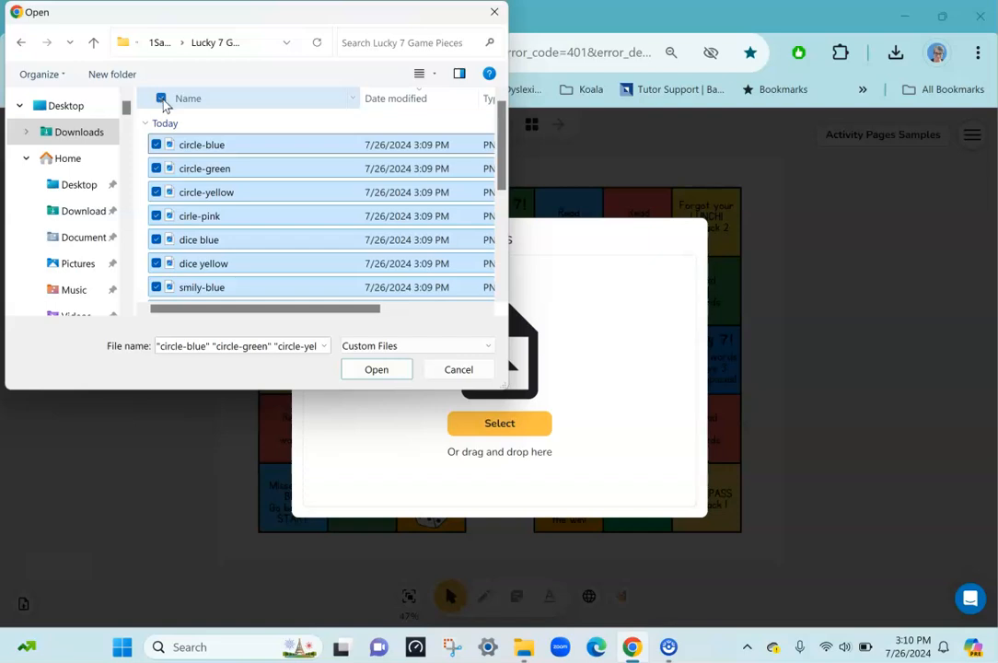
click(162, 100)
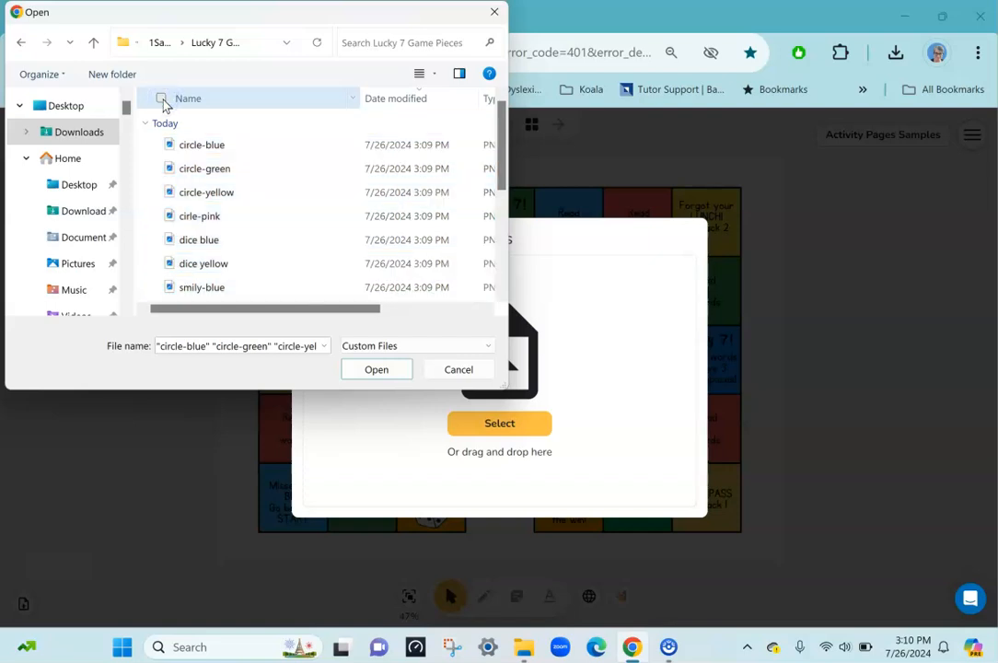
click(417, 73)
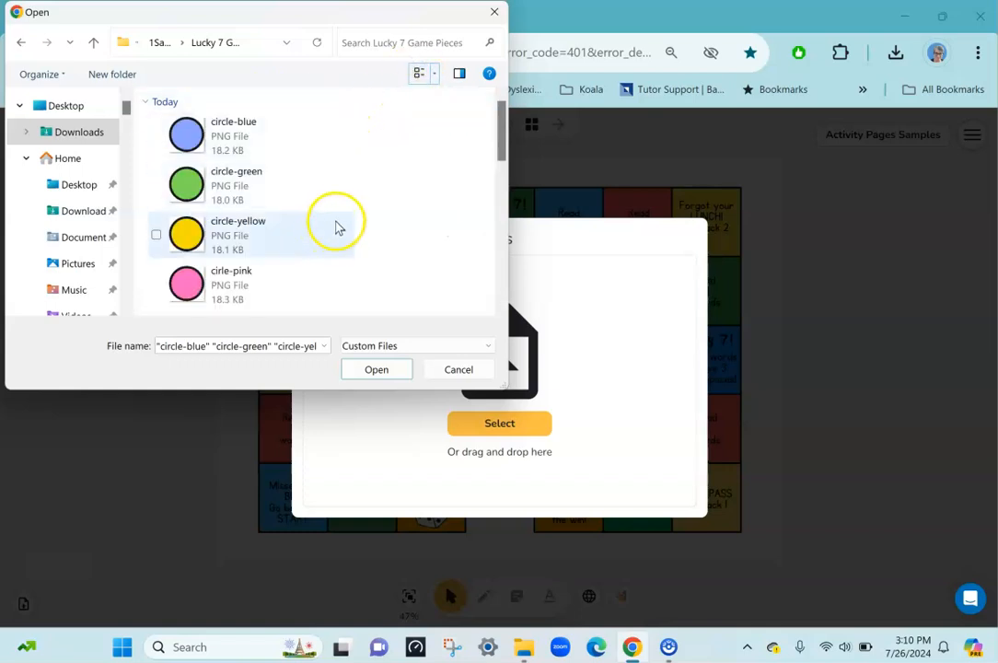
scroll(337, 222, down, 3)
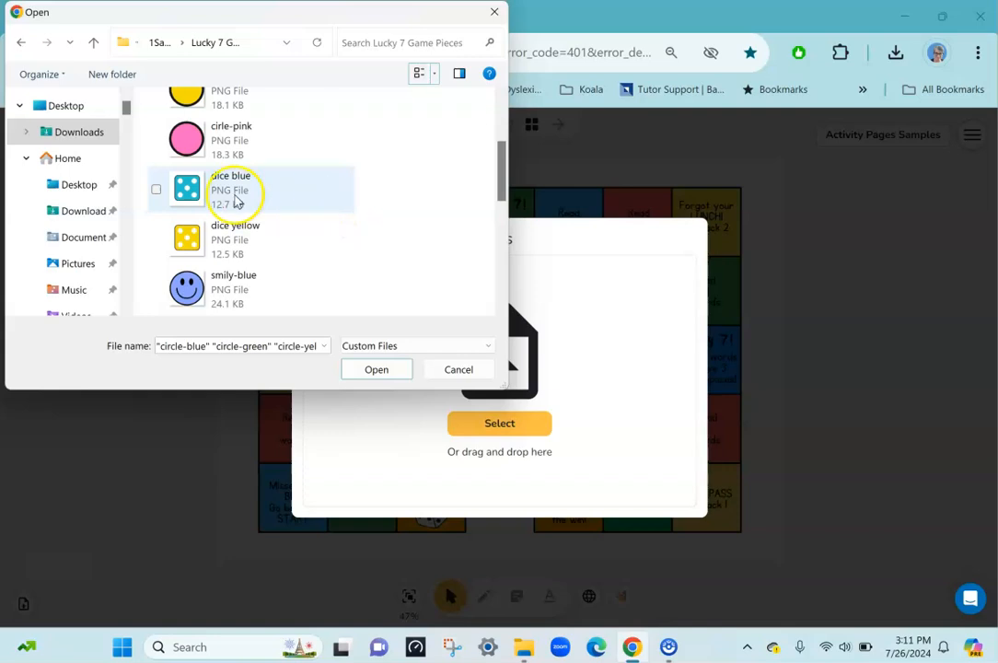
click(155, 191)
click(157, 238)
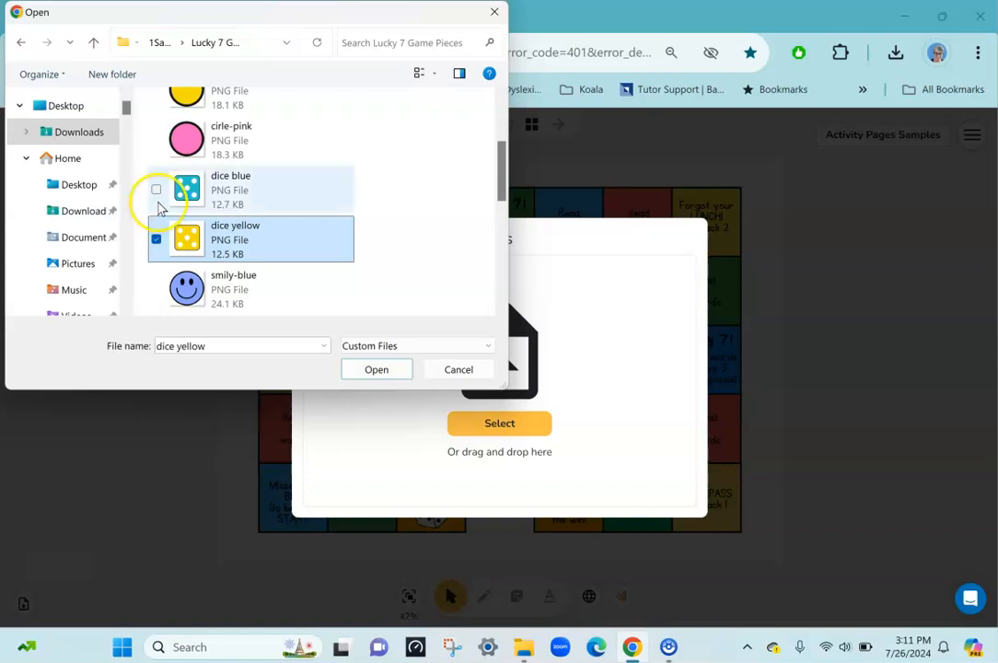
click(156, 190)
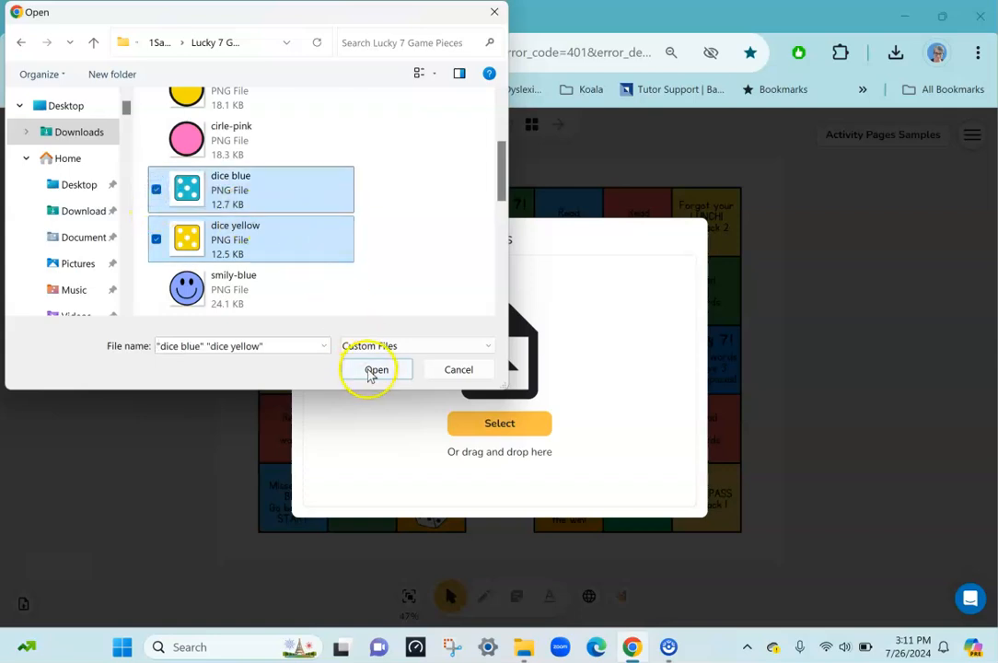
Upload the dice green and dice pink files and add them to the reading gameboard slide as images
drag(503, 160, 487, 269)
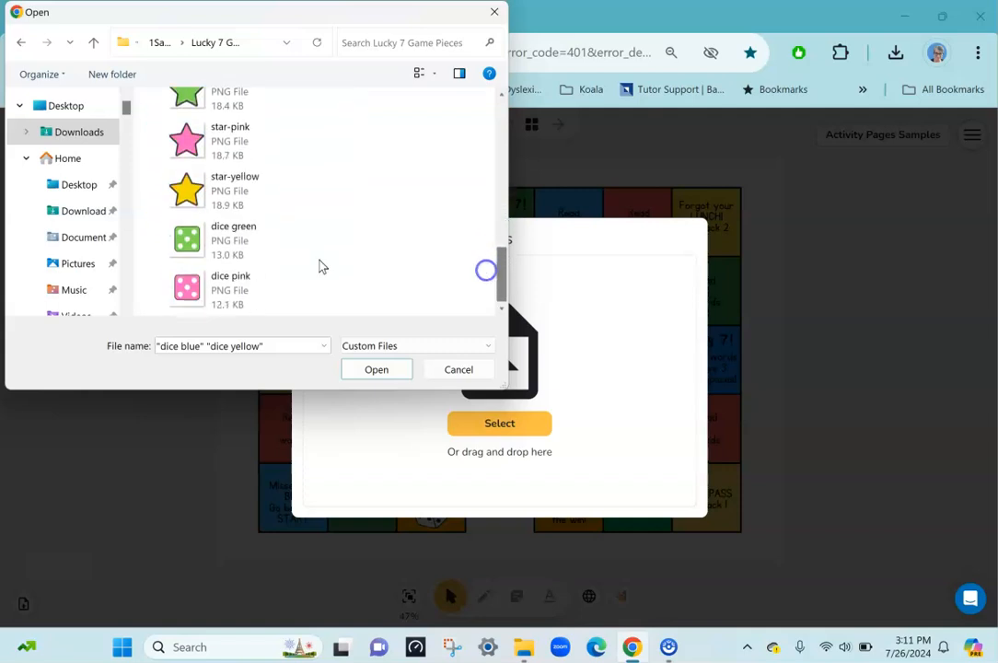
click(155, 239)
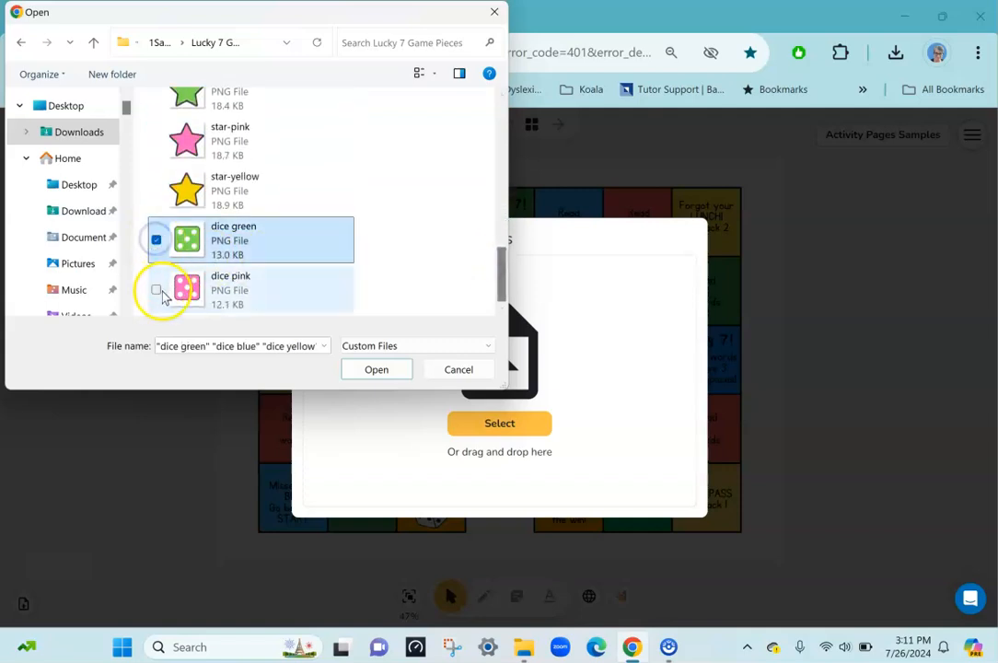
click(155, 290)
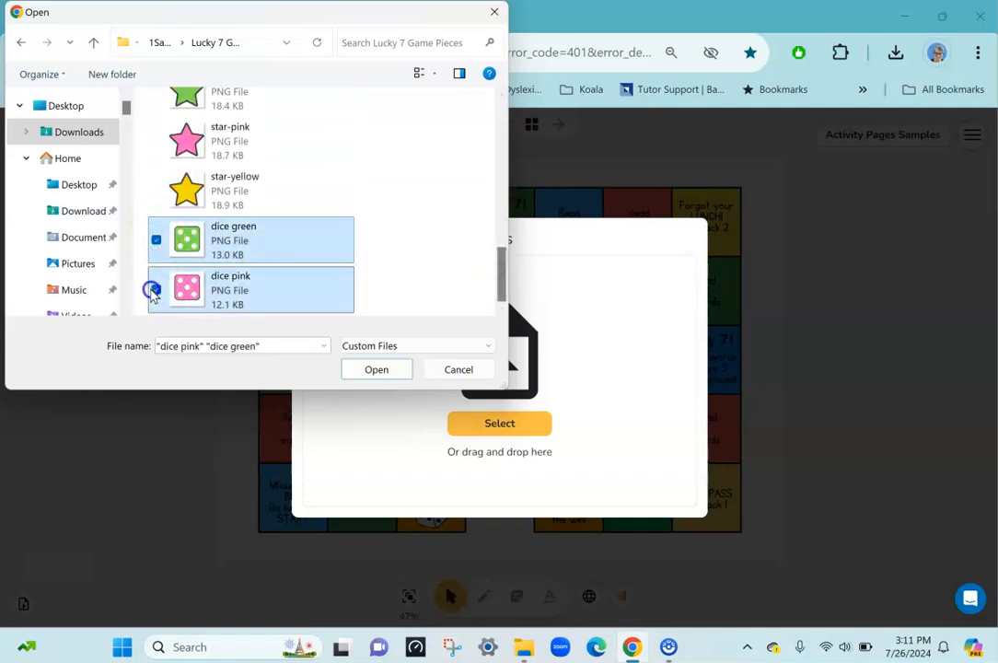
click(379, 373)
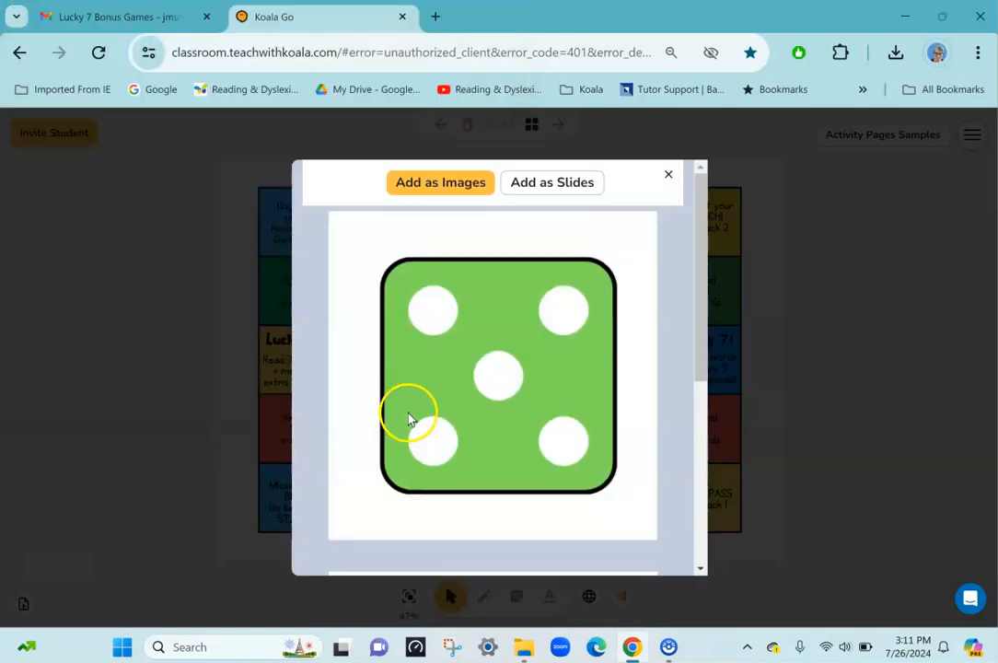
click(423, 195)
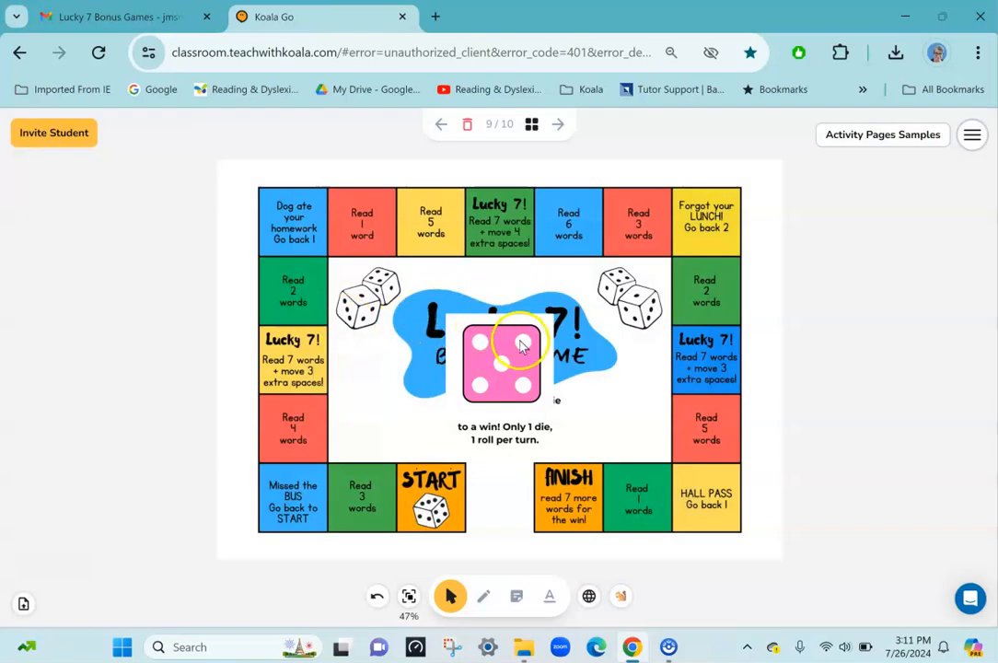
Move both stacked dice to the left of the gameboard, shrink them, and place the green die above the pink one
drag(430, 301, 580, 447)
drag(514, 393, 150, 285)
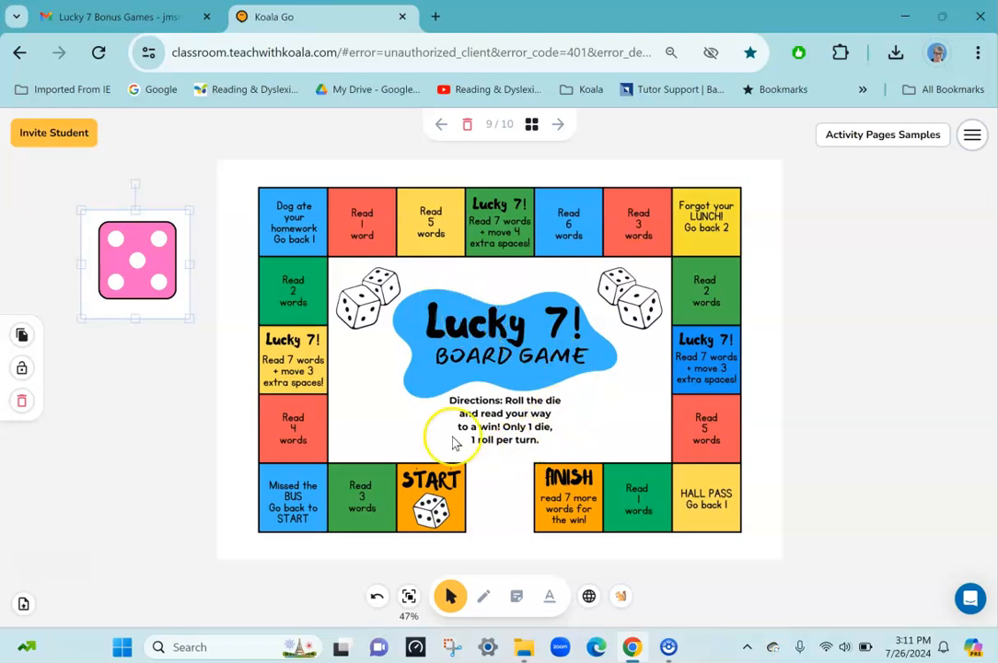
drag(81, 211, 167, 312)
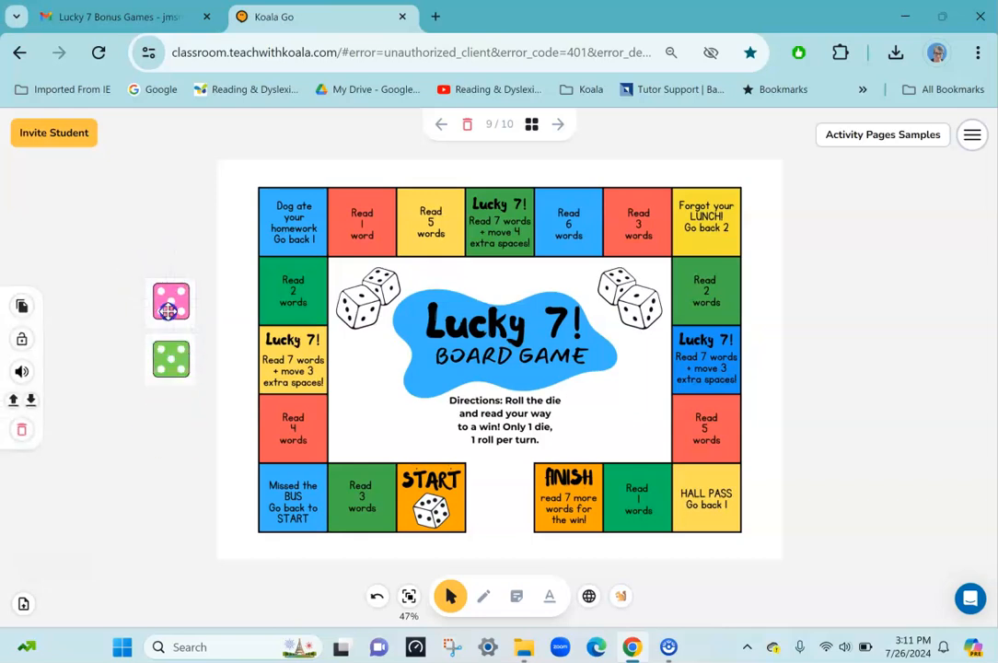
drag(178, 358, 171, 244)
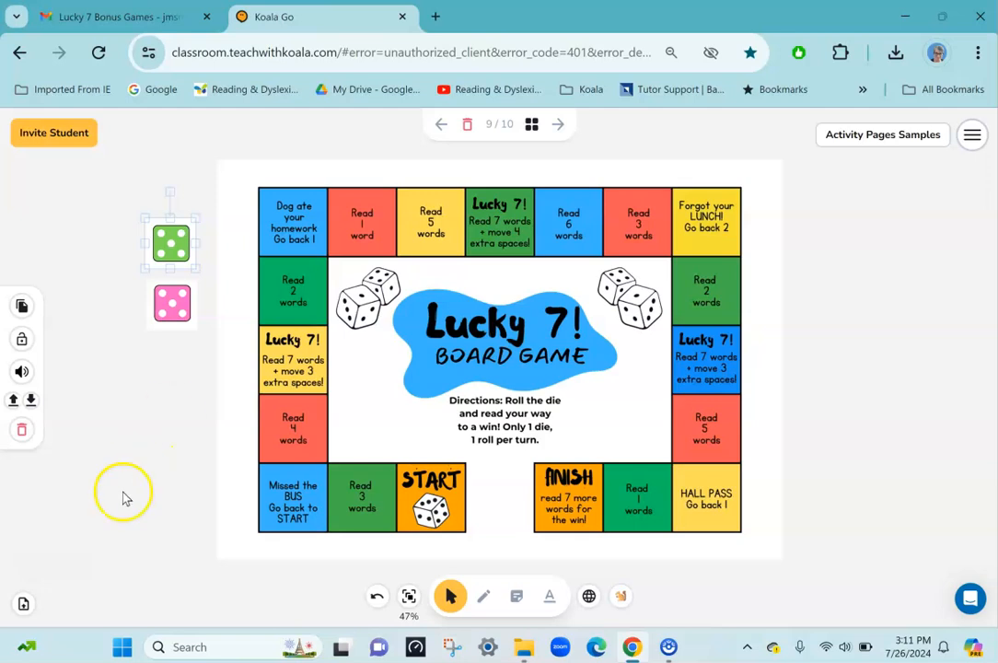
Upload all files from the CVC Game Cards folder in 1Sample and add them to the slide as images
click(24, 606)
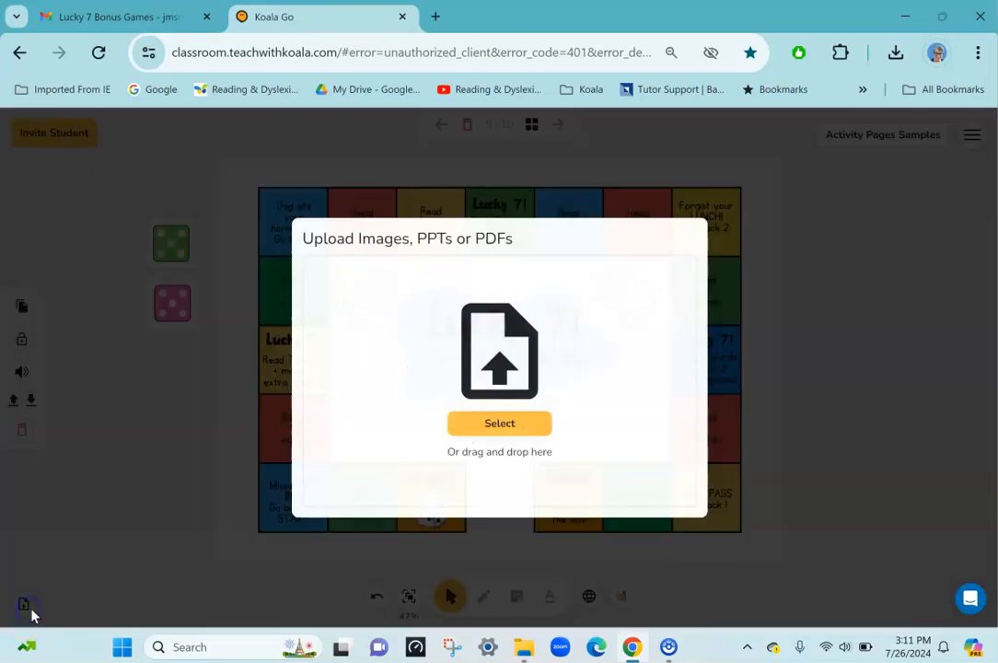
click(502, 438)
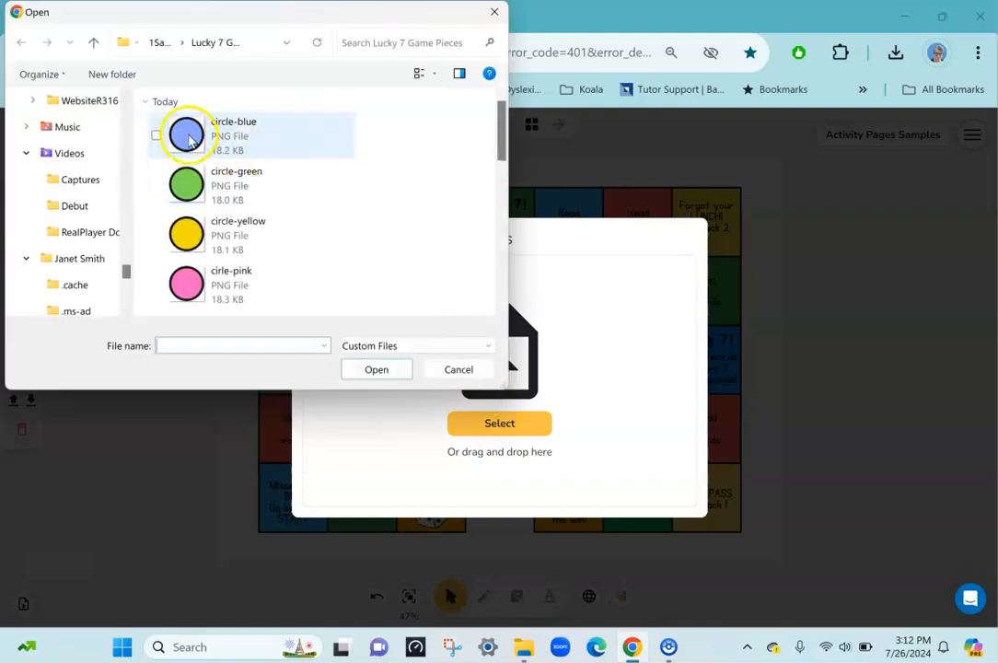
click(160, 44)
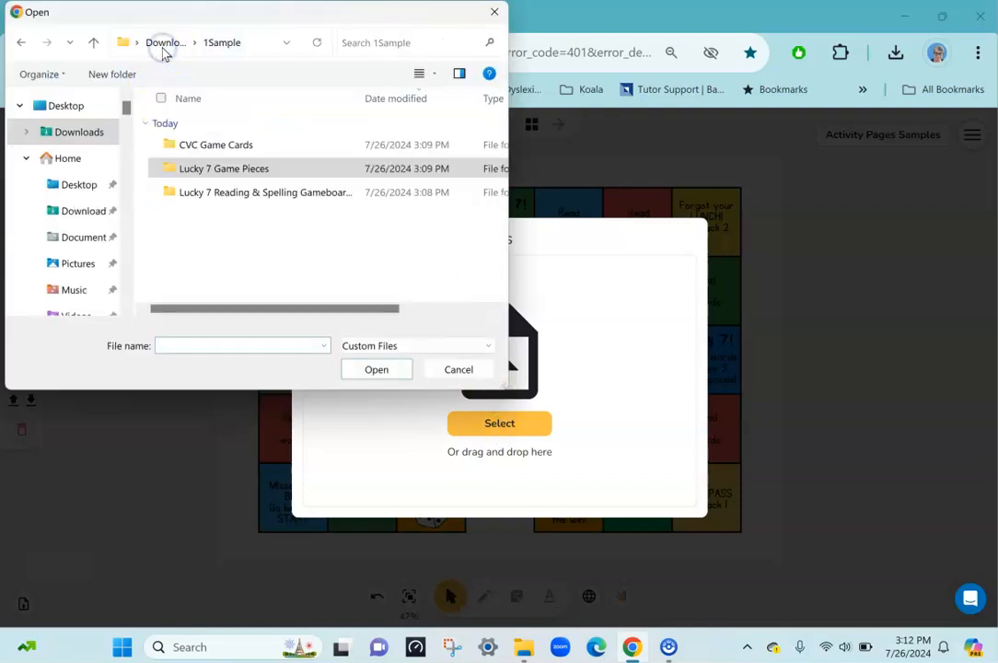
double_click(206, 145)
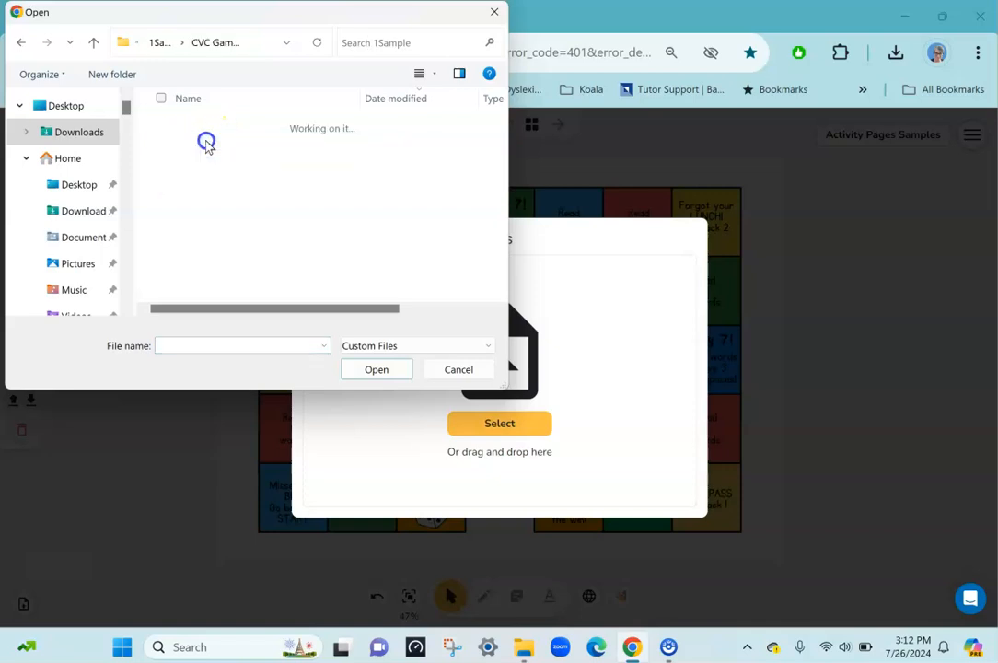
click(158, 148)
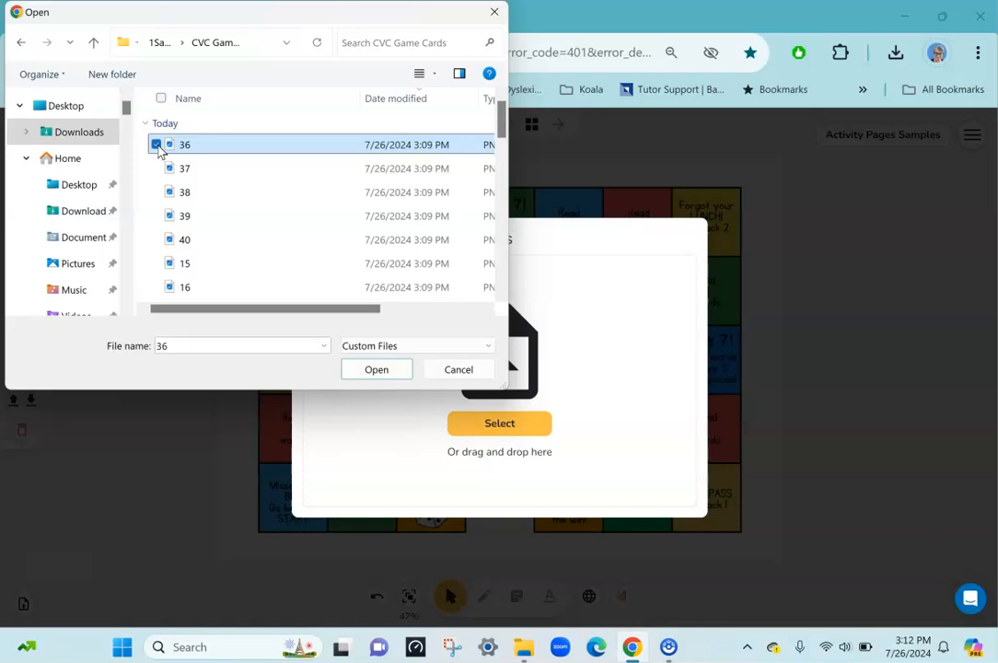
key(ctrl+a)
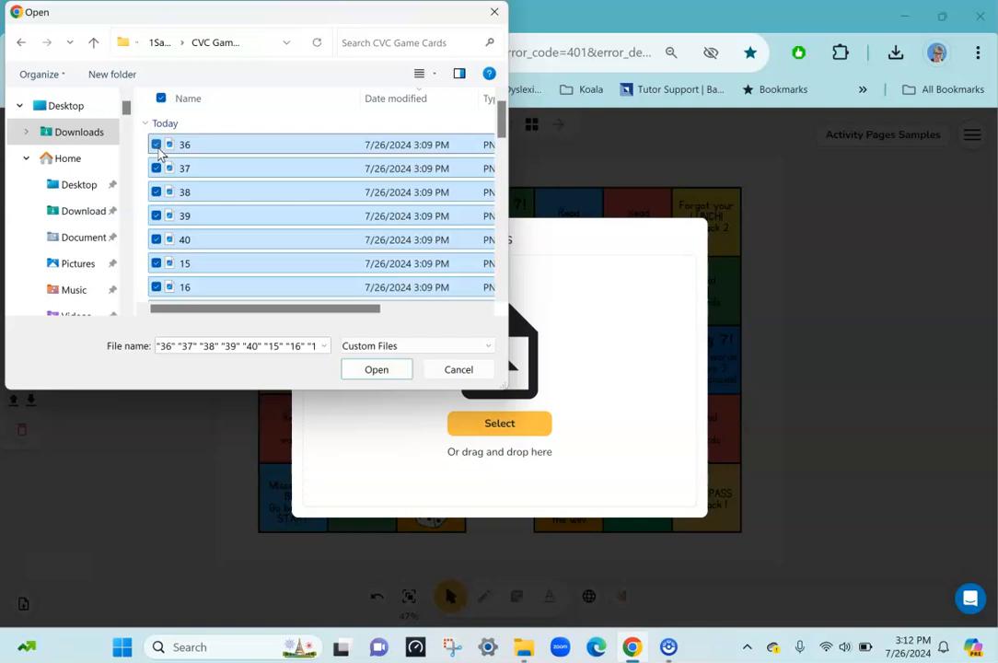
click(373, 370)
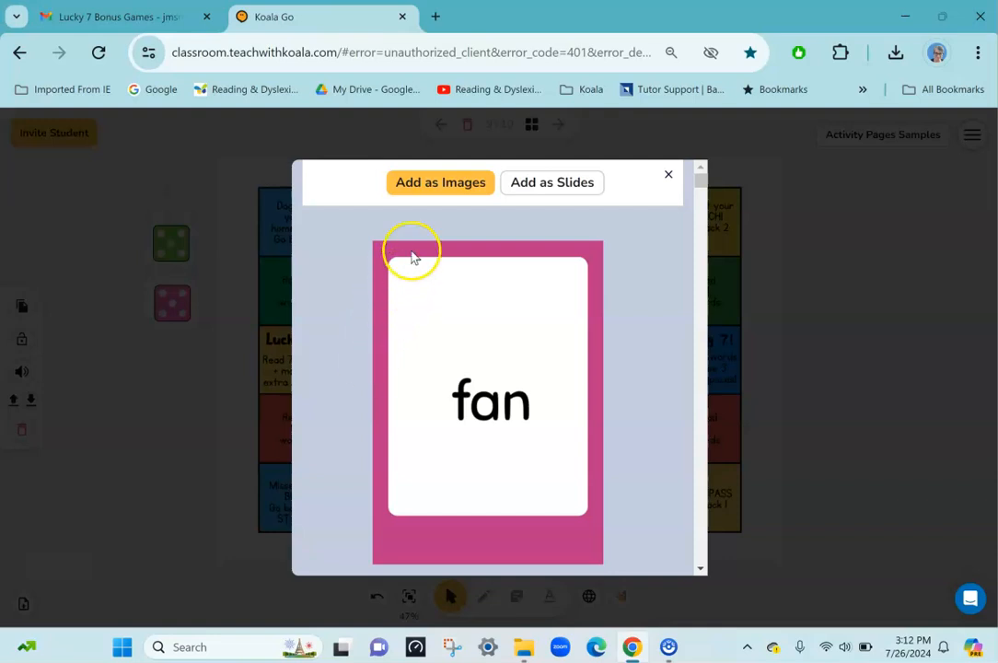
click(438, 183)
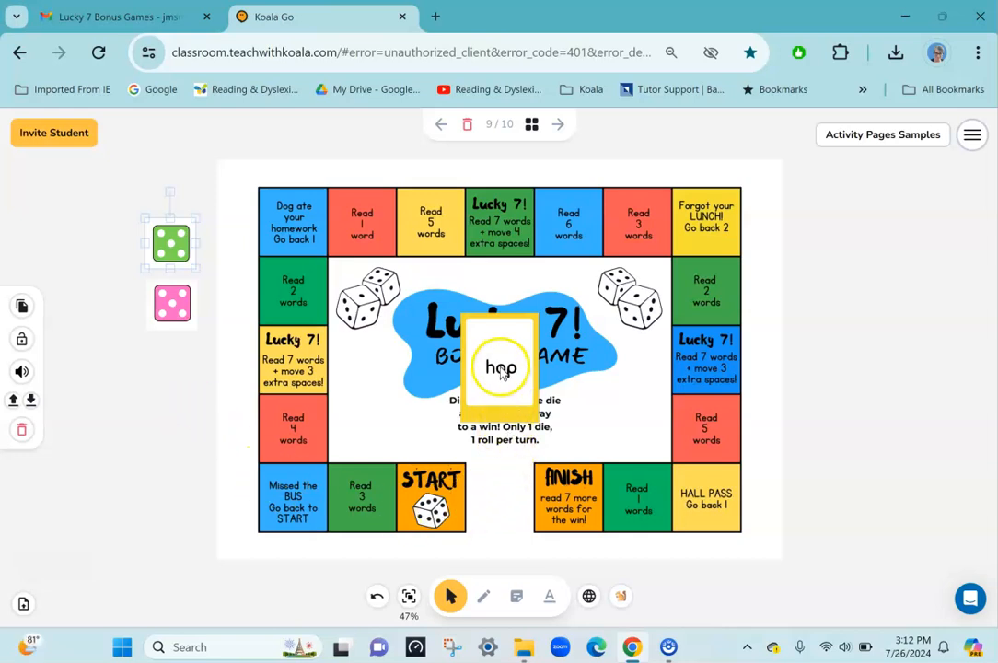
Move the word card stack to the left of the gameboard and place the pink and green dice between START and FINISH
drag(442, 289, 571, 460)
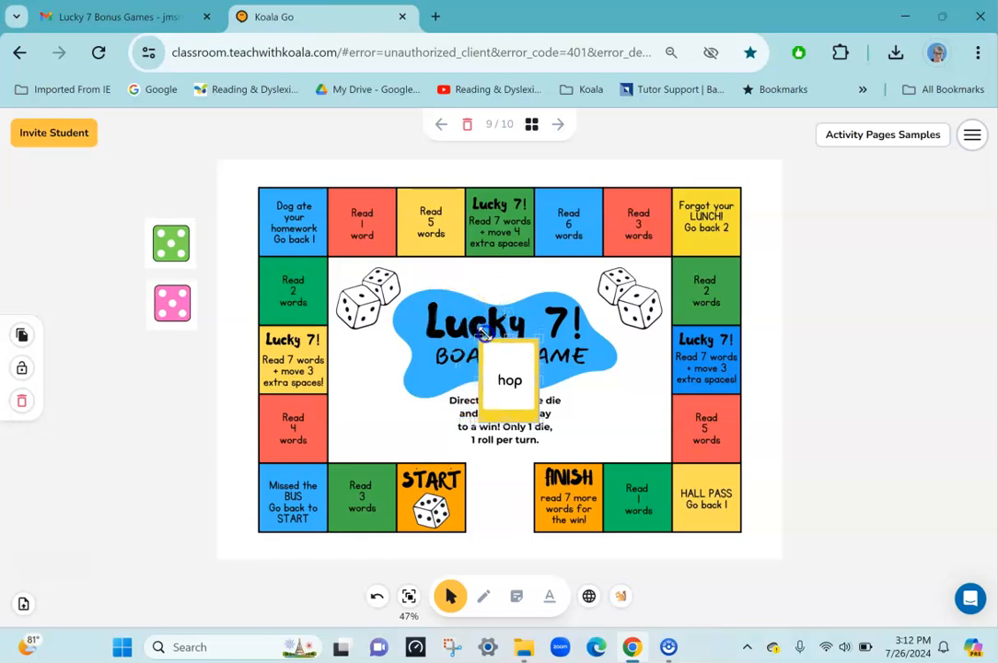
drag(497, 346, 183, 406)
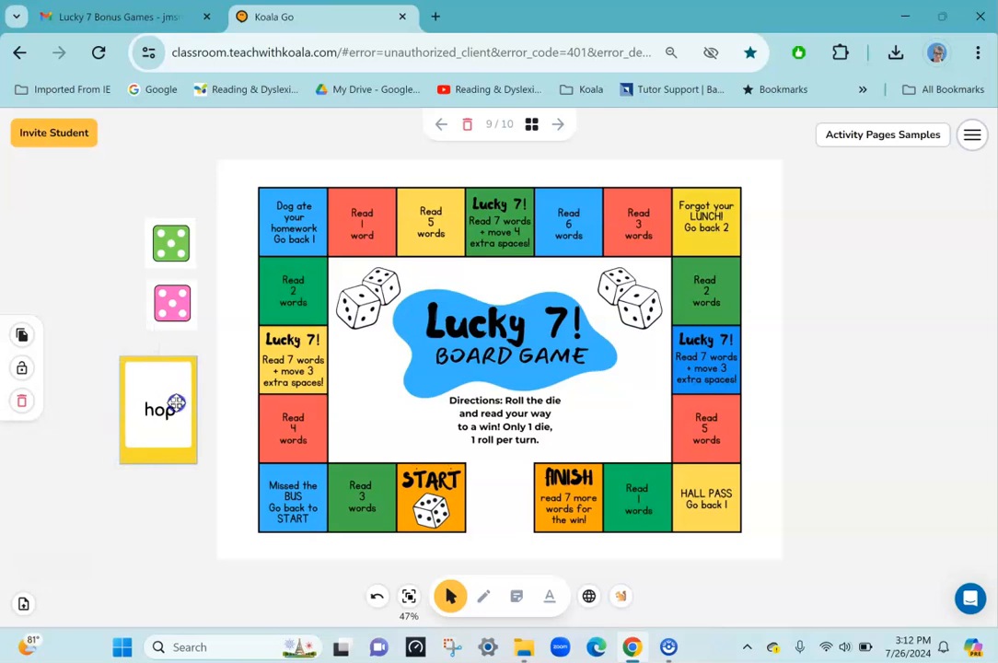
drag(184, 314, 503, 480)
drag(157, 246, 499, 523)
Select the whole stack of word cards and move it up beside the gameboard's upper left side
mouse_move(164, 410)
mouse_down()
mouse_move(165, 281)
mouse_move(168, 425)
mouse_move(164, 412)
mouse_up()
click(100, 318)
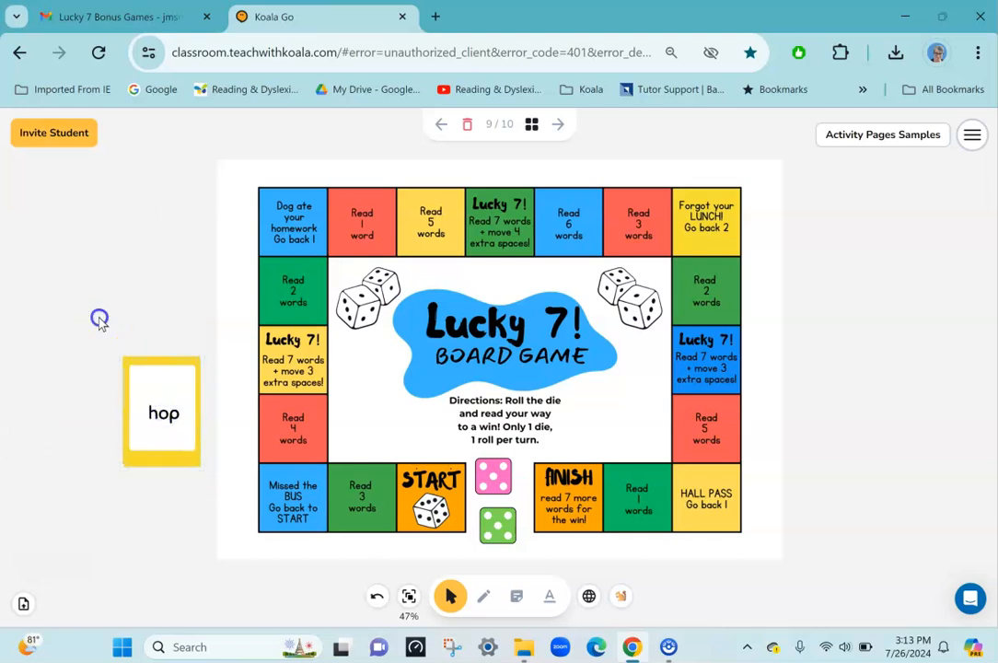
drag(110, 336, 214, 499)
drag(166, 448, 169, 417)
click(161, 378)
click(169, 304)
mouse_move(172, 310)
mouse_down()
mouse_move(176, 426)
mouse_move(181, 344)
mouse_move(172, 308)
mouse_up()
drag(196, 405, 189, 275)
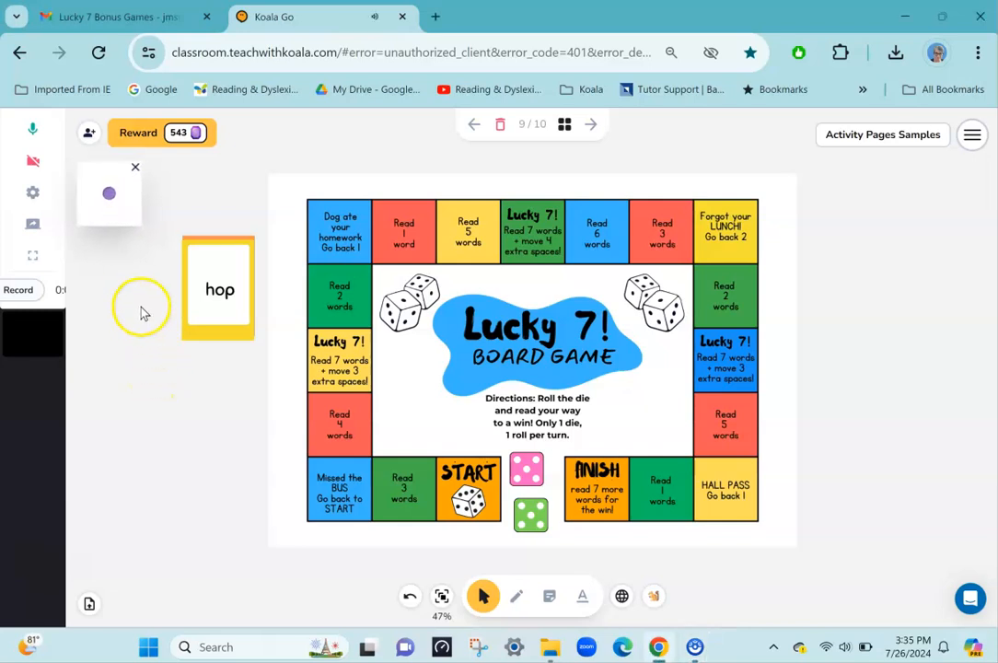
Move the pink die onto the first space after START and place the hop card below the card stack
drag(526, 469, 414, 476)
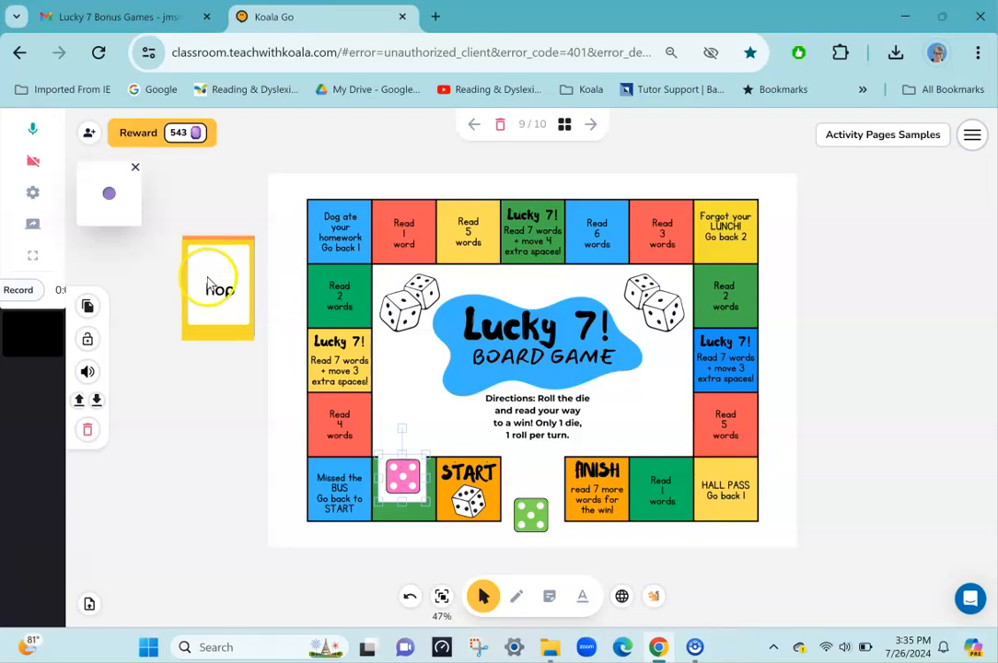
drag(214, 280, 218, 384)
drag(218, 294, 225, 403)
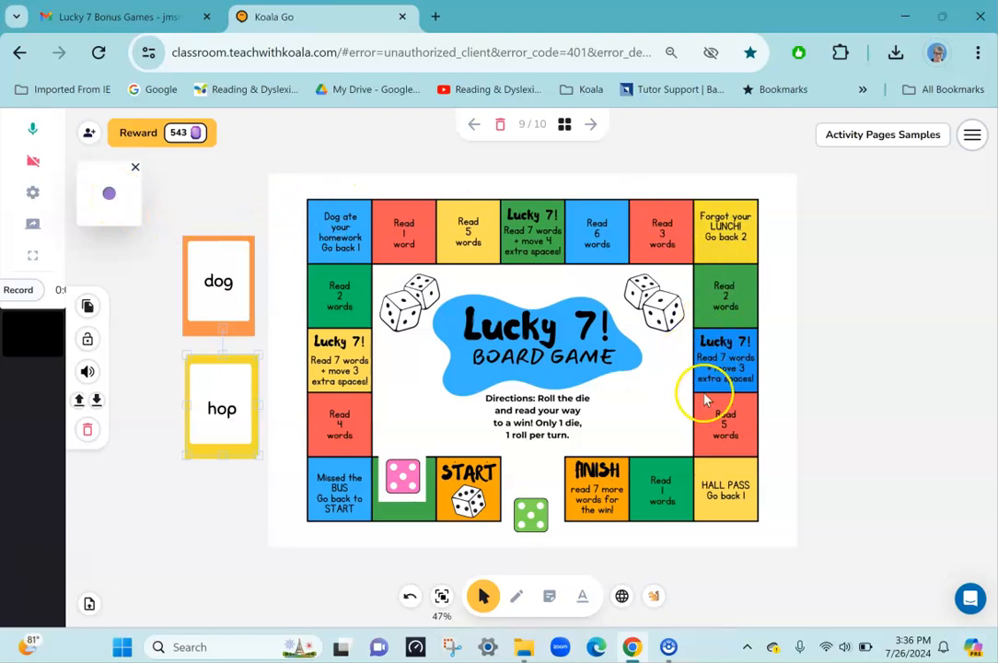
Add the text "dog" below "cat" beside the spelling gameboard on slide 10, and return to the reading gameboard slide
click(591, 125)
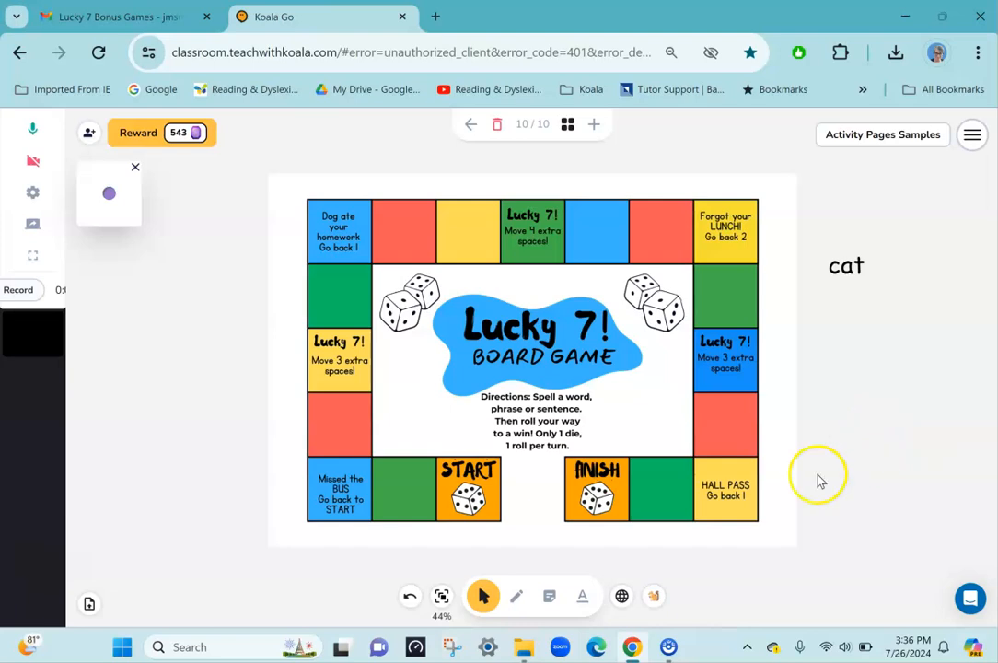
click(582, 596)
click(816, 331)
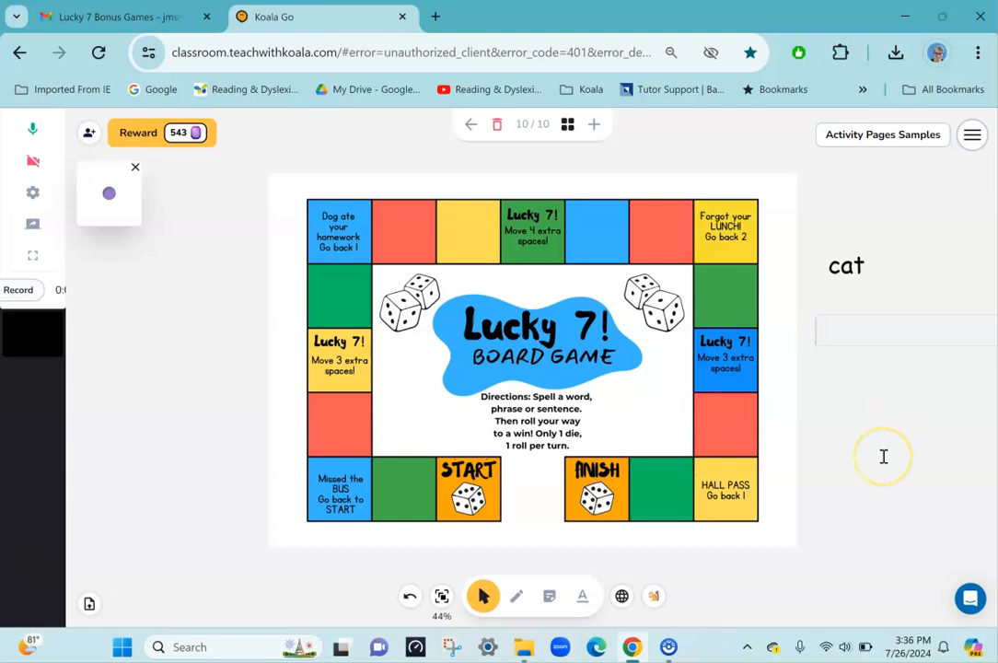
text(g)
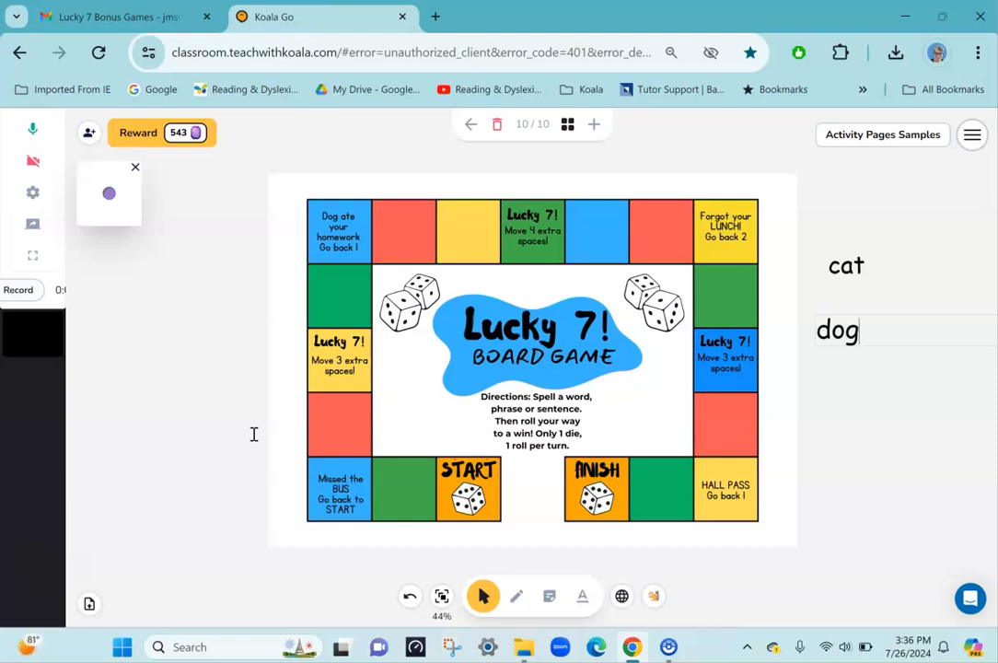
click(470, 126)
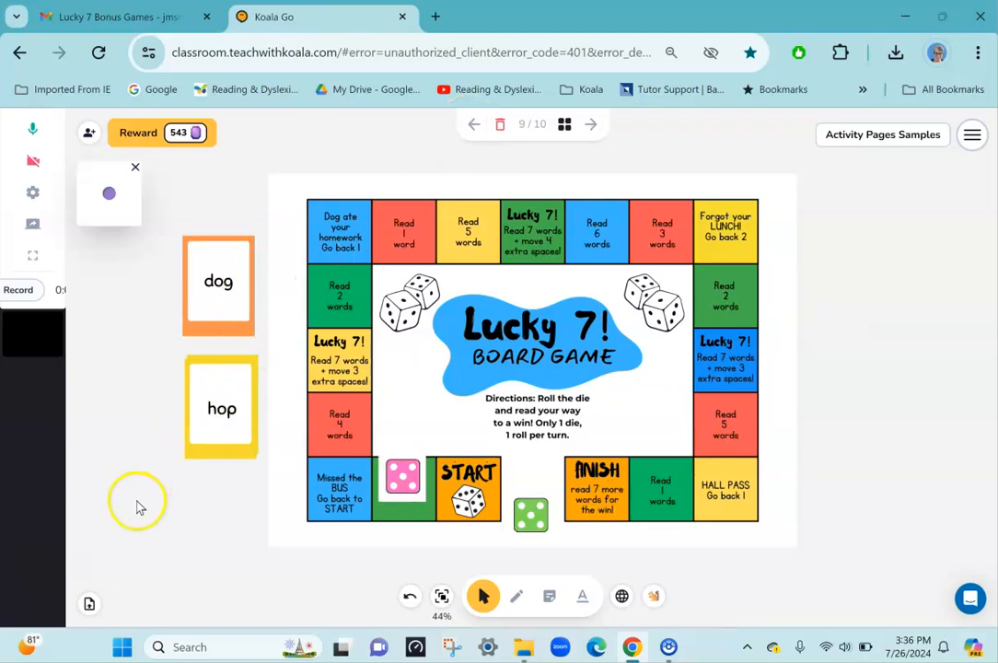